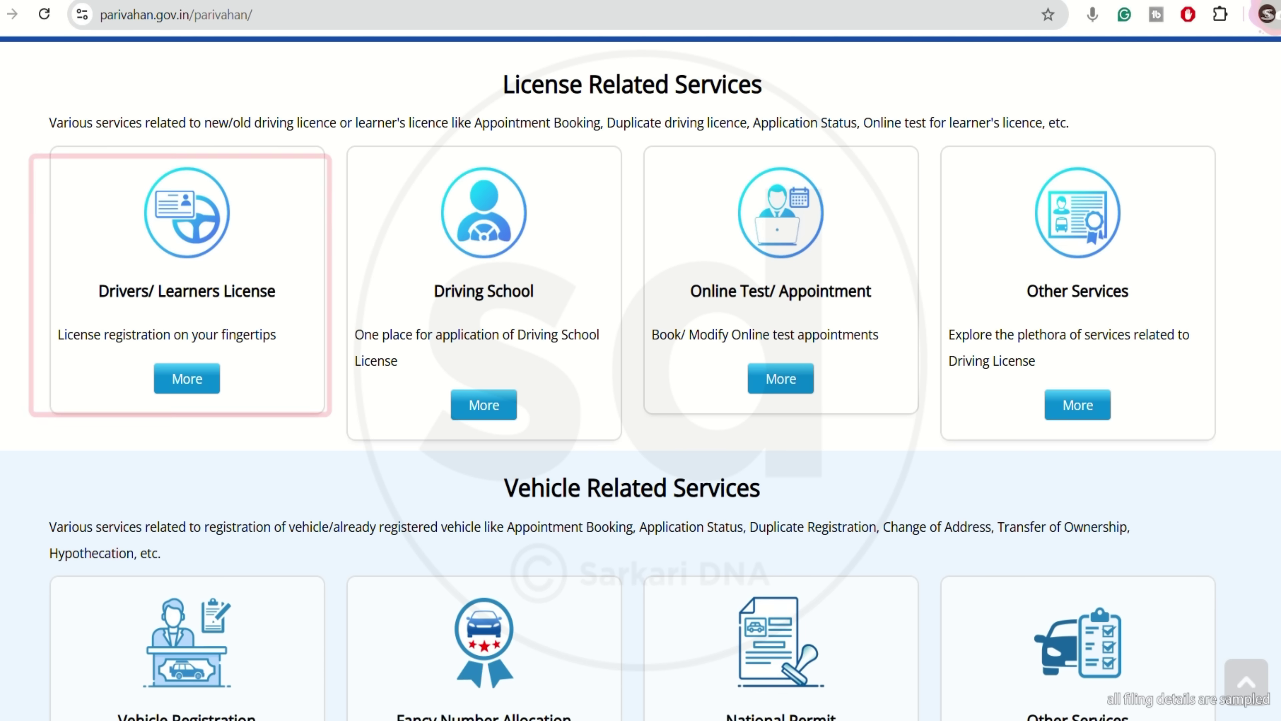
Open the Drivers/Learners License services and select Uttar Pradesh as the state.
click(187, 379)
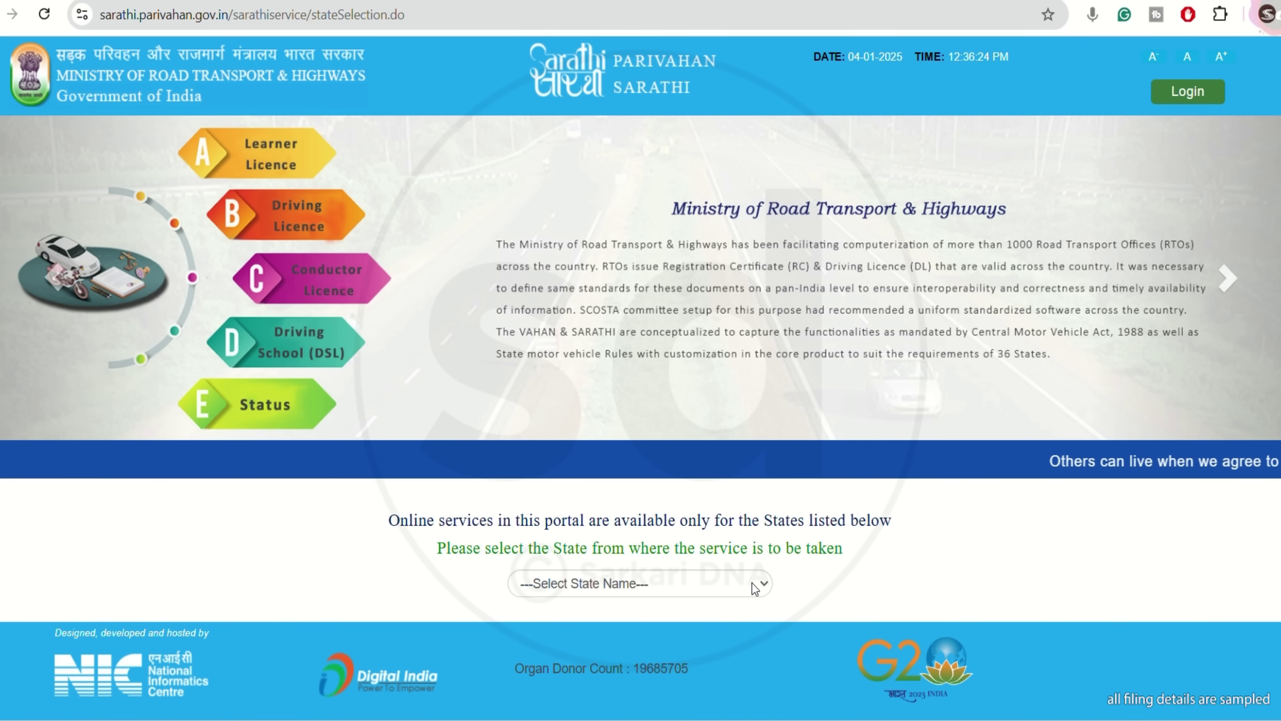
click(755, 585)
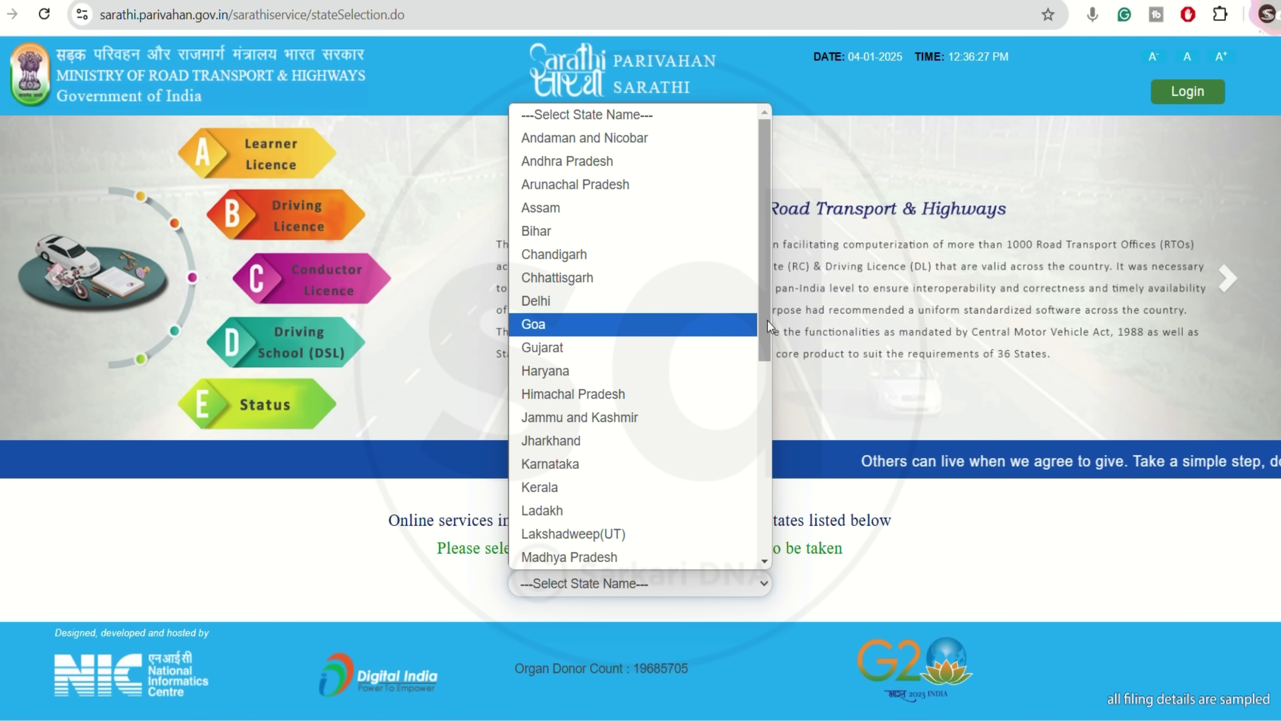
scroll(572, 536, down, 5)
click(574, 536)
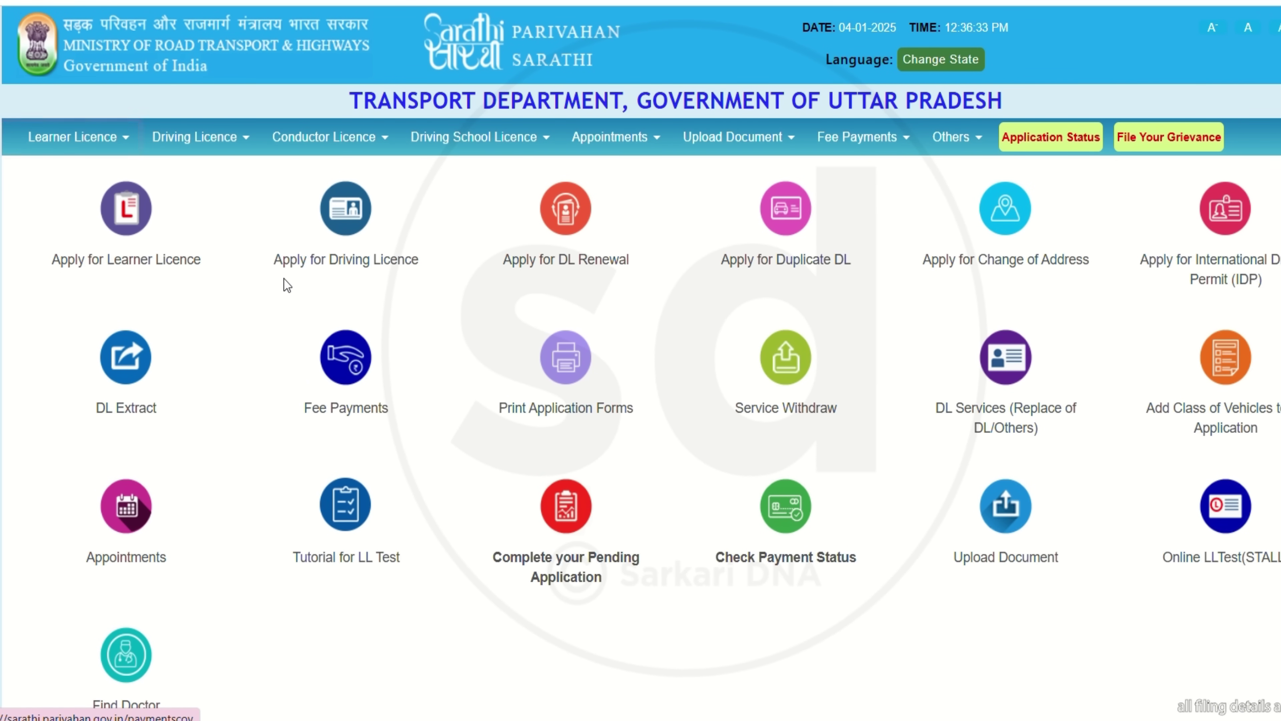
Open Online LLTest(STALL) for the learner licence and submit the LL application number with the captcha.
click(119, 139)
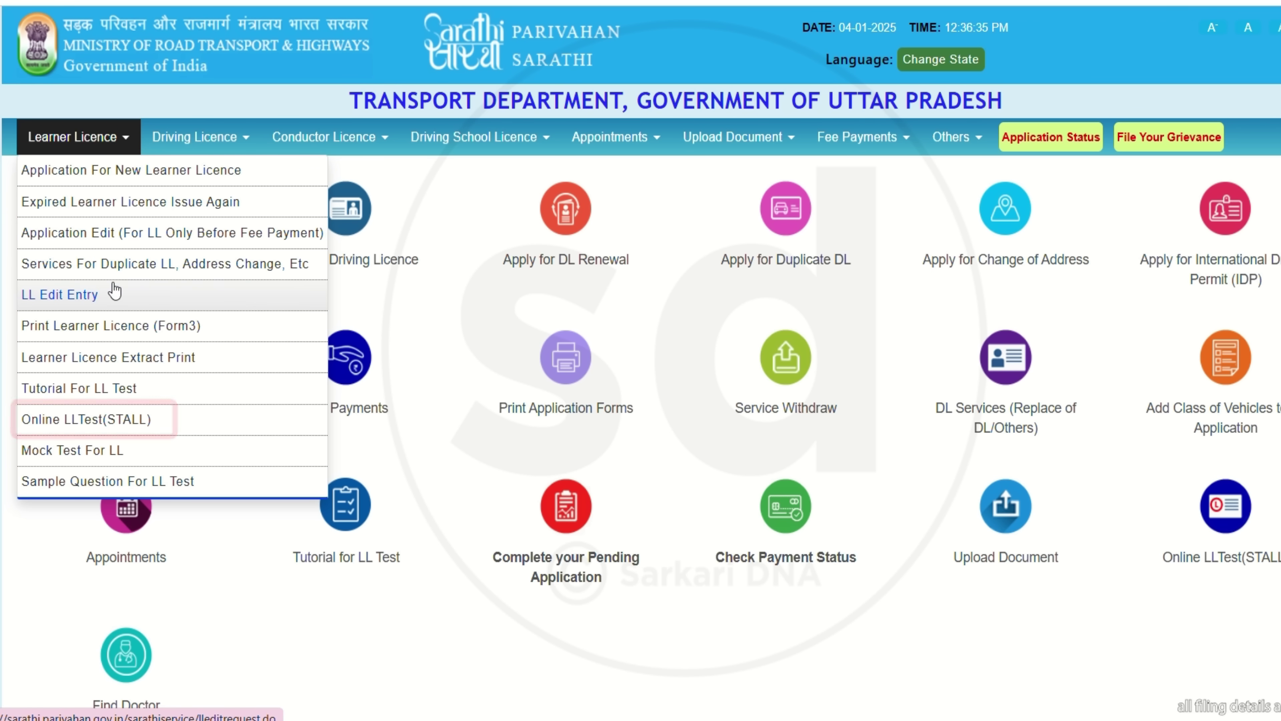
click(130, 426)
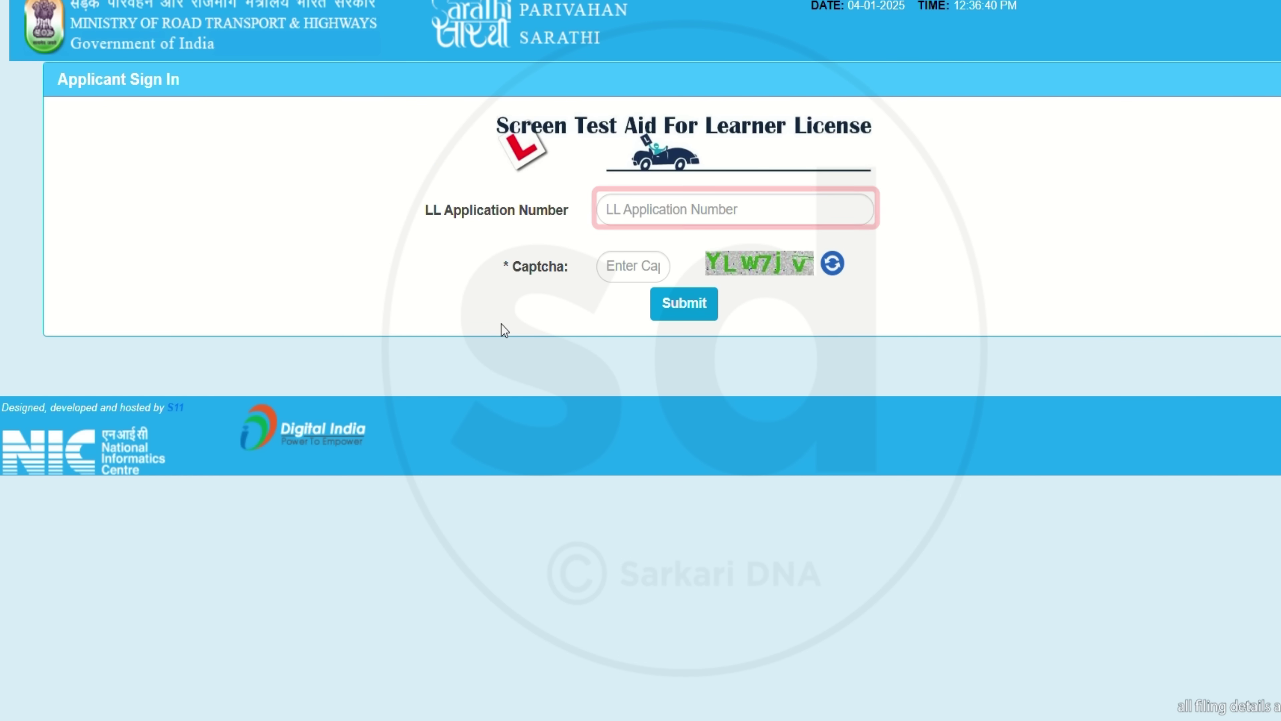
click(646, 217)
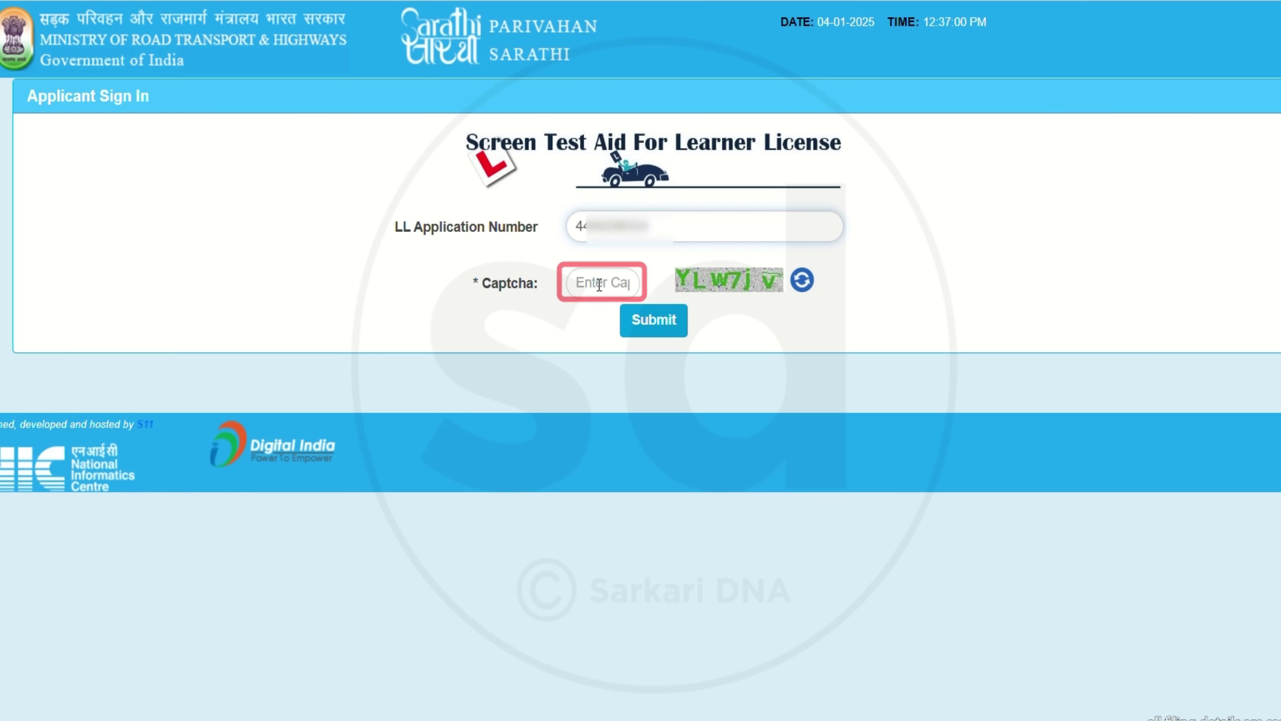
click(599, 285)
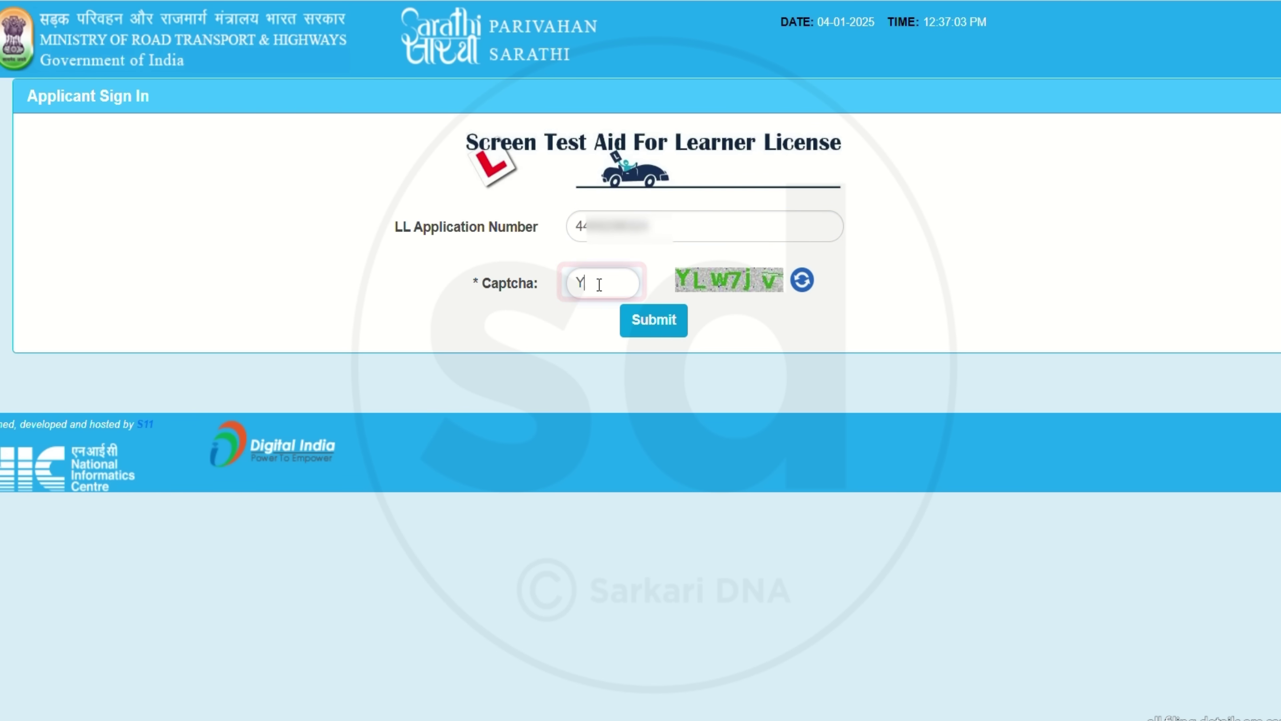
text(YL)
text(w7jv)
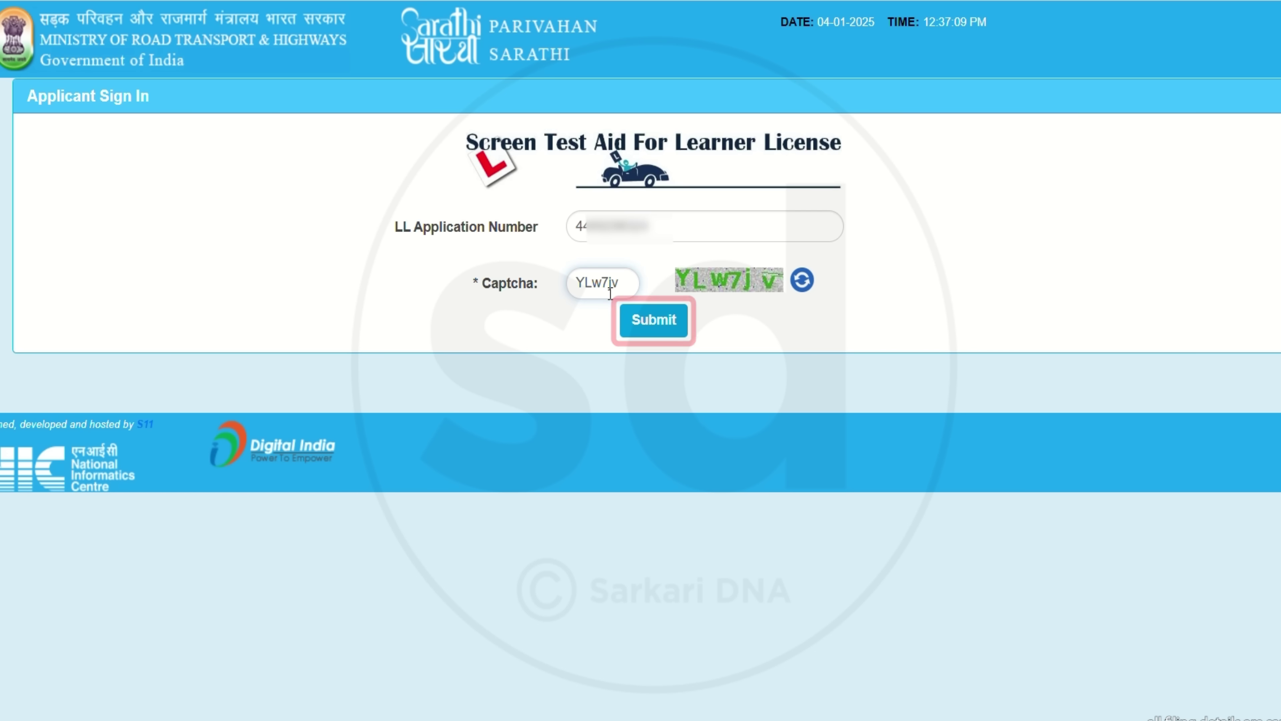
click(652, 322)
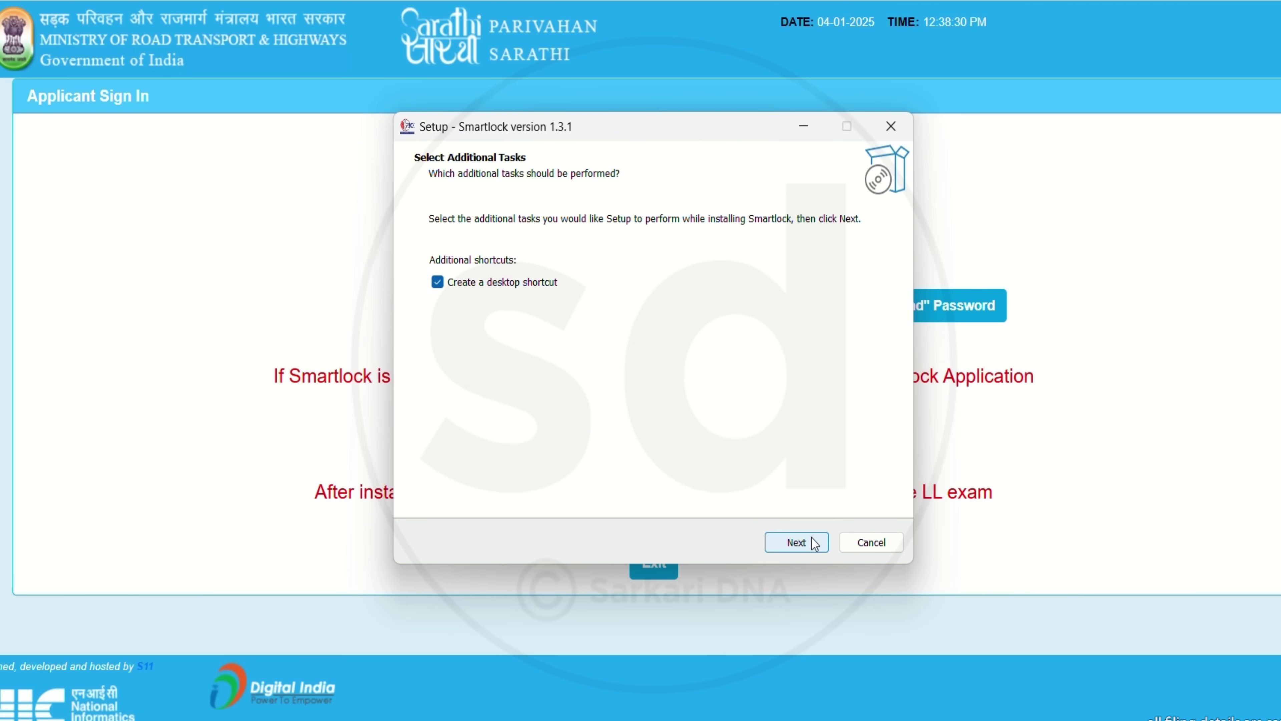
Complete the Smartlock 1.3.1 setup with a desktop shortcut.
click(814, 544)
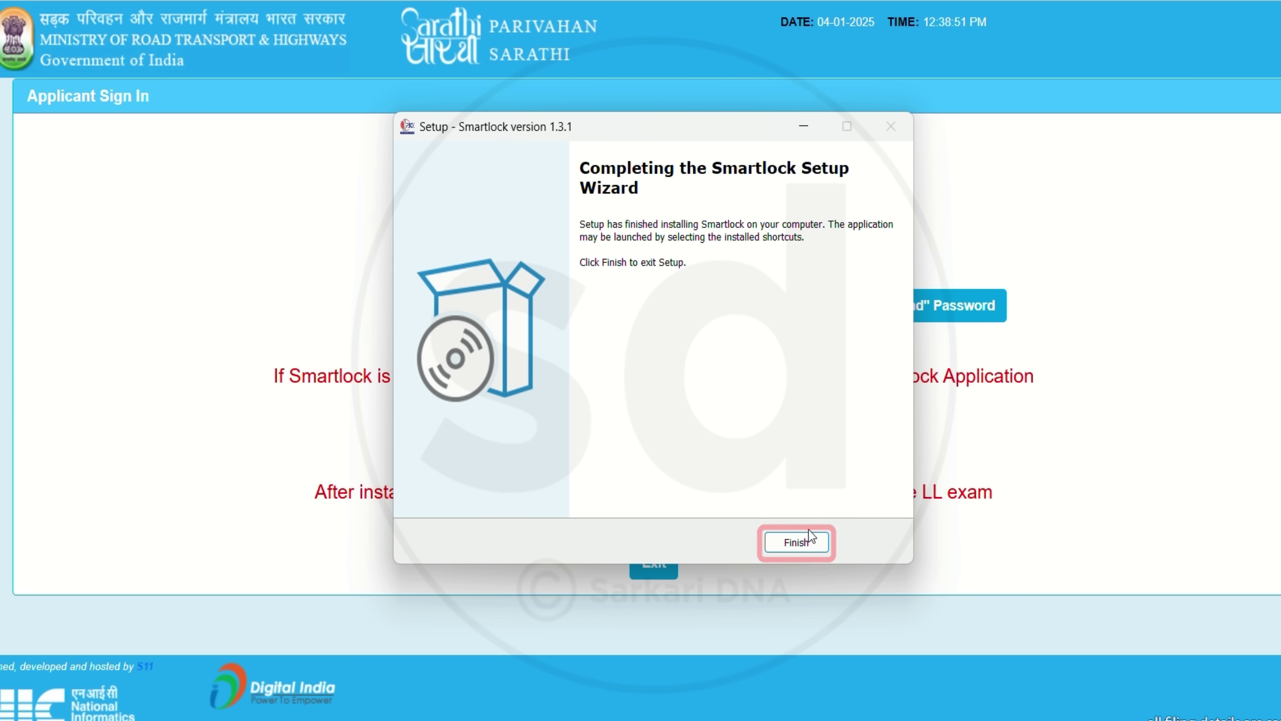
click(797, 542)
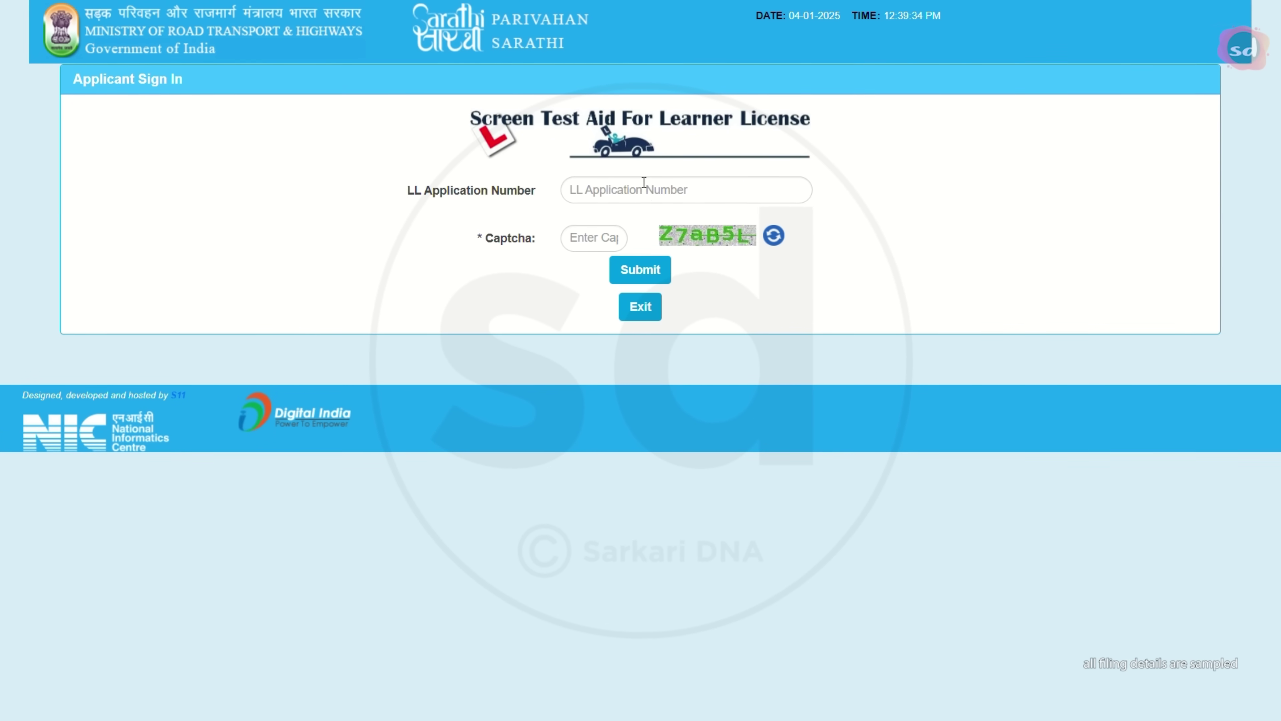
Submit the LL application number and captcha in the Smartlock sign-in and allow camera access.
click(648, 195)
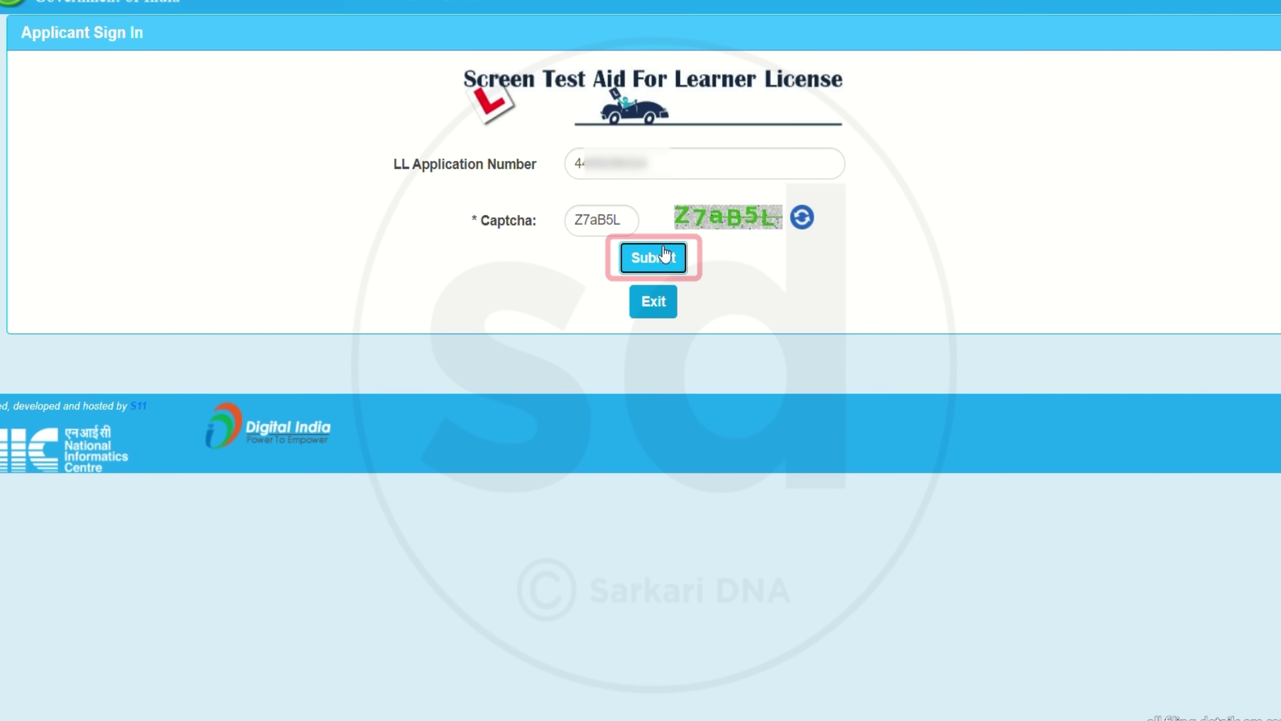
click(654, 257)
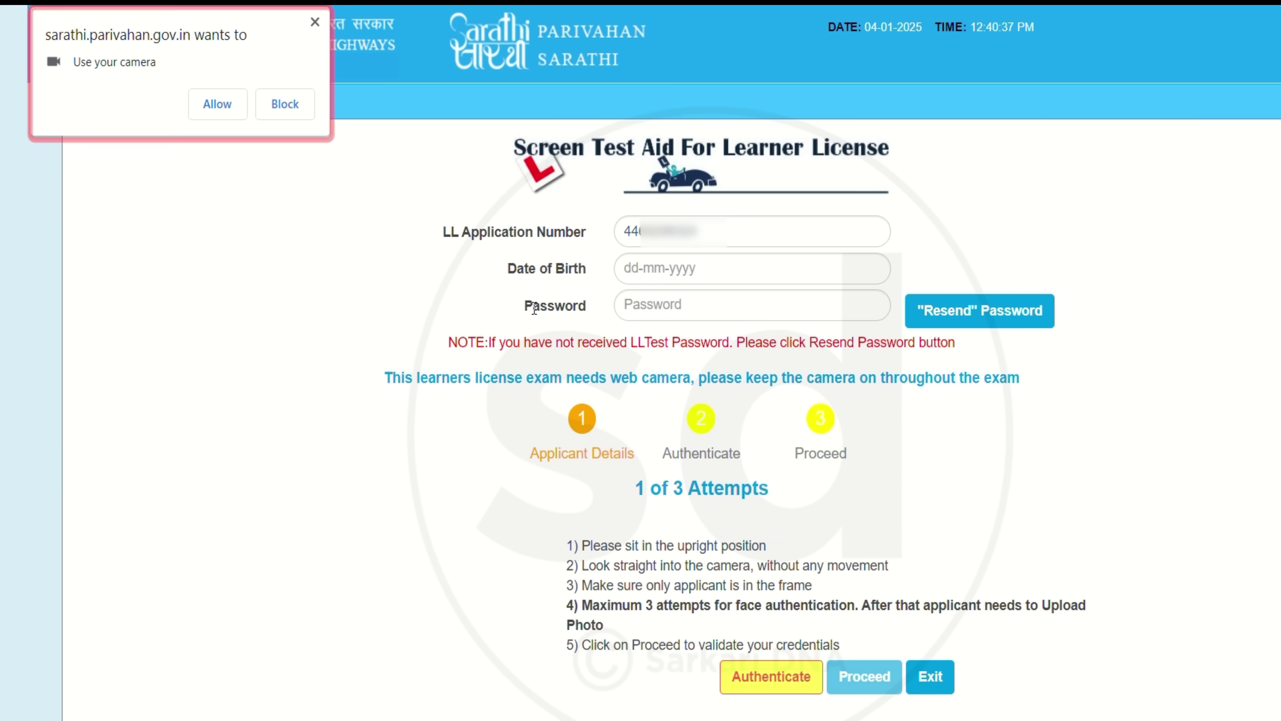
click(226, 111)
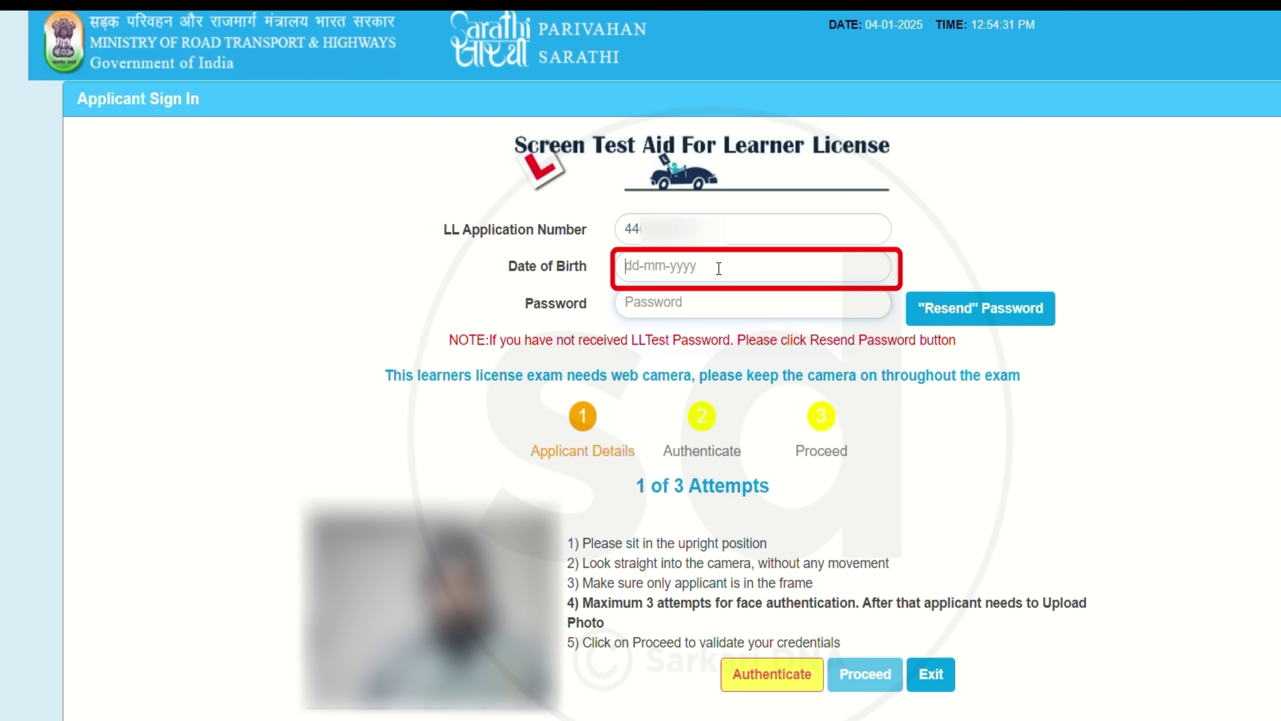
Enter the applicant's date of birth and test password, authenticate the face by camera, and proceed to validate the credentials.
click(719, 268)
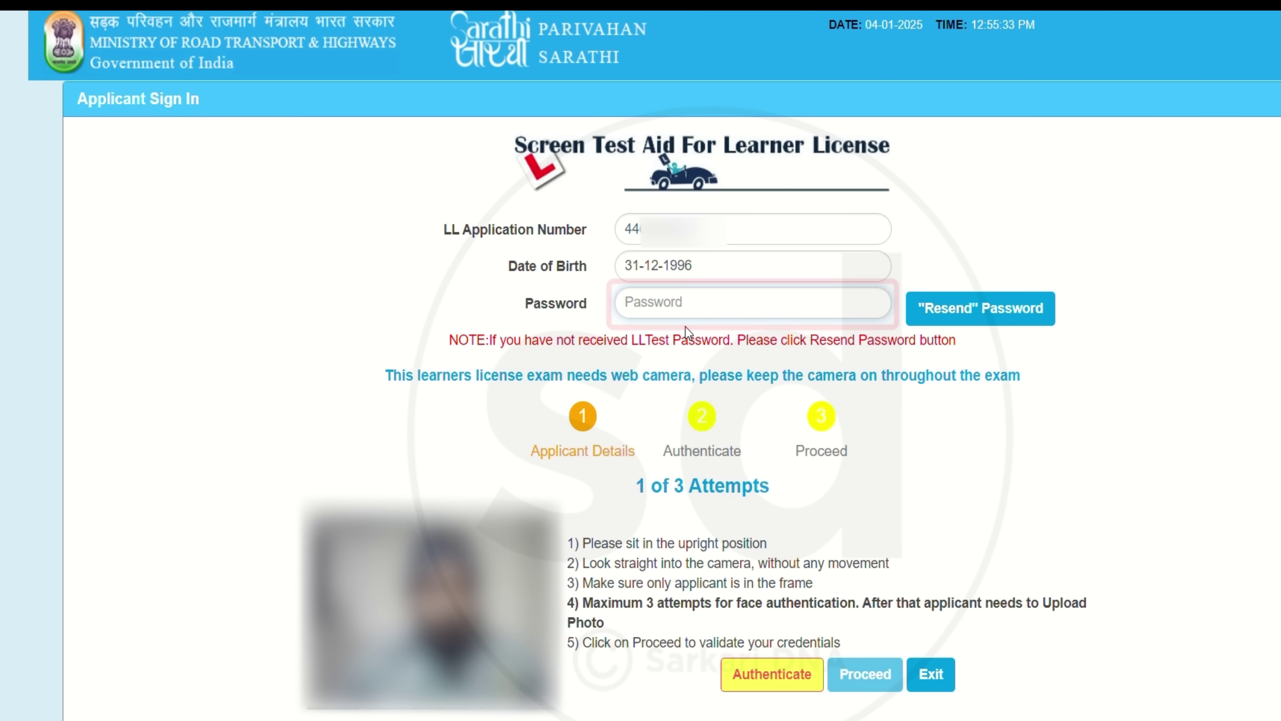
text(•)
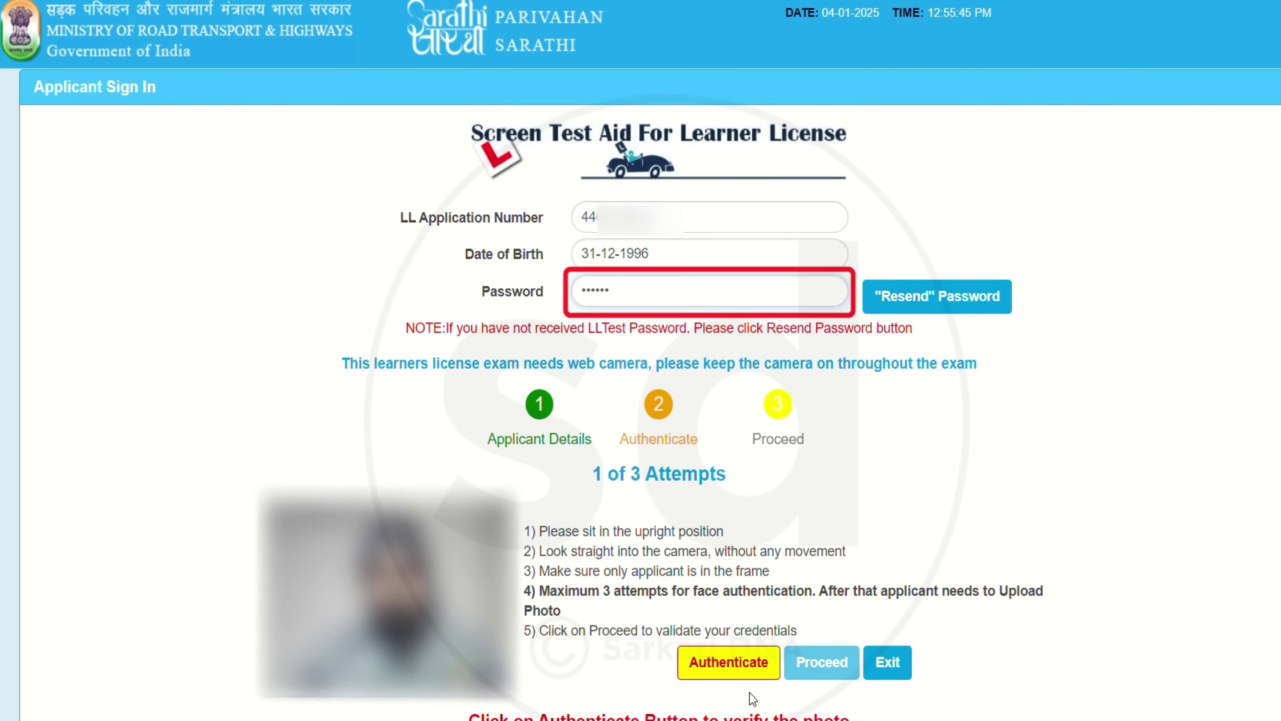
click(726, 672)
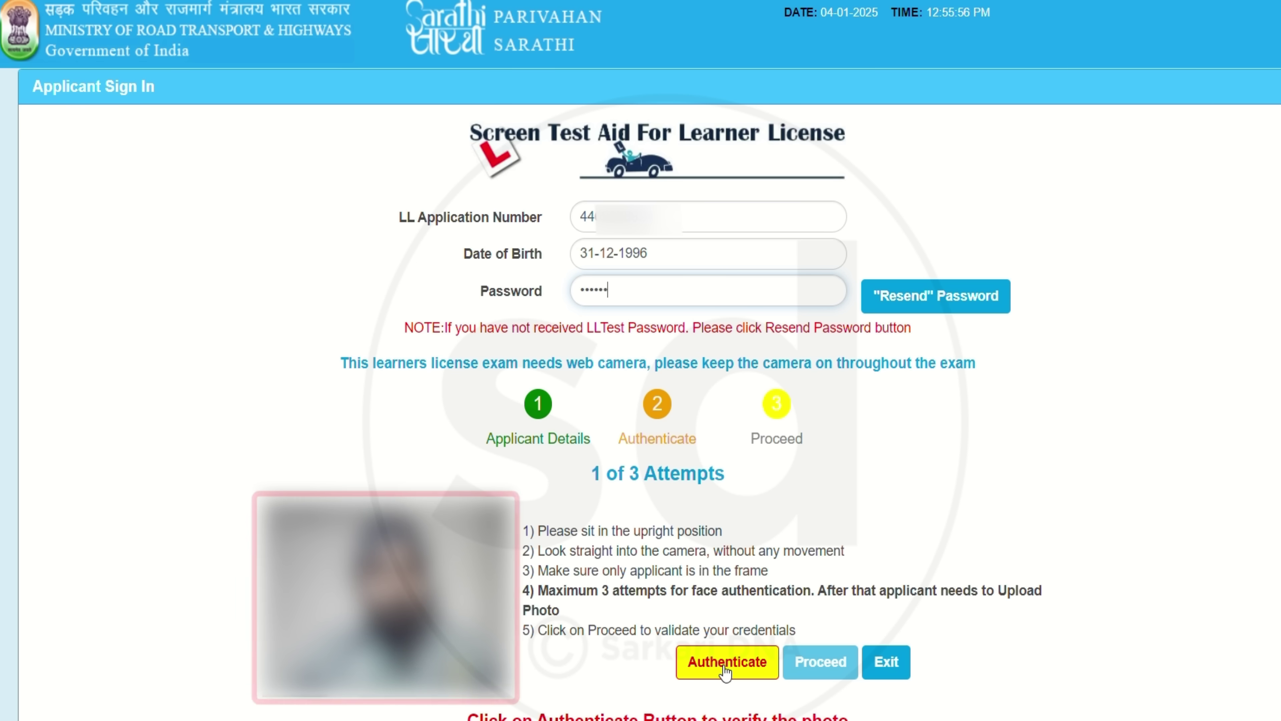
click(724, 670)
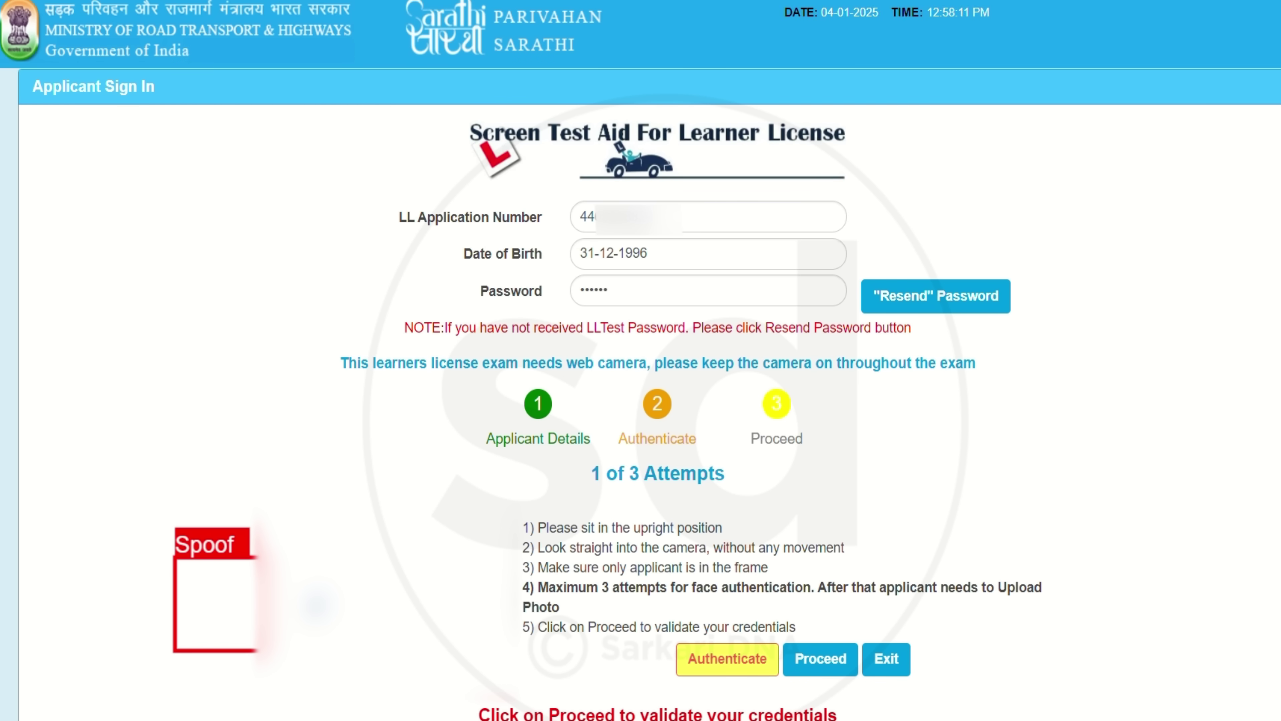
click(822, 662)
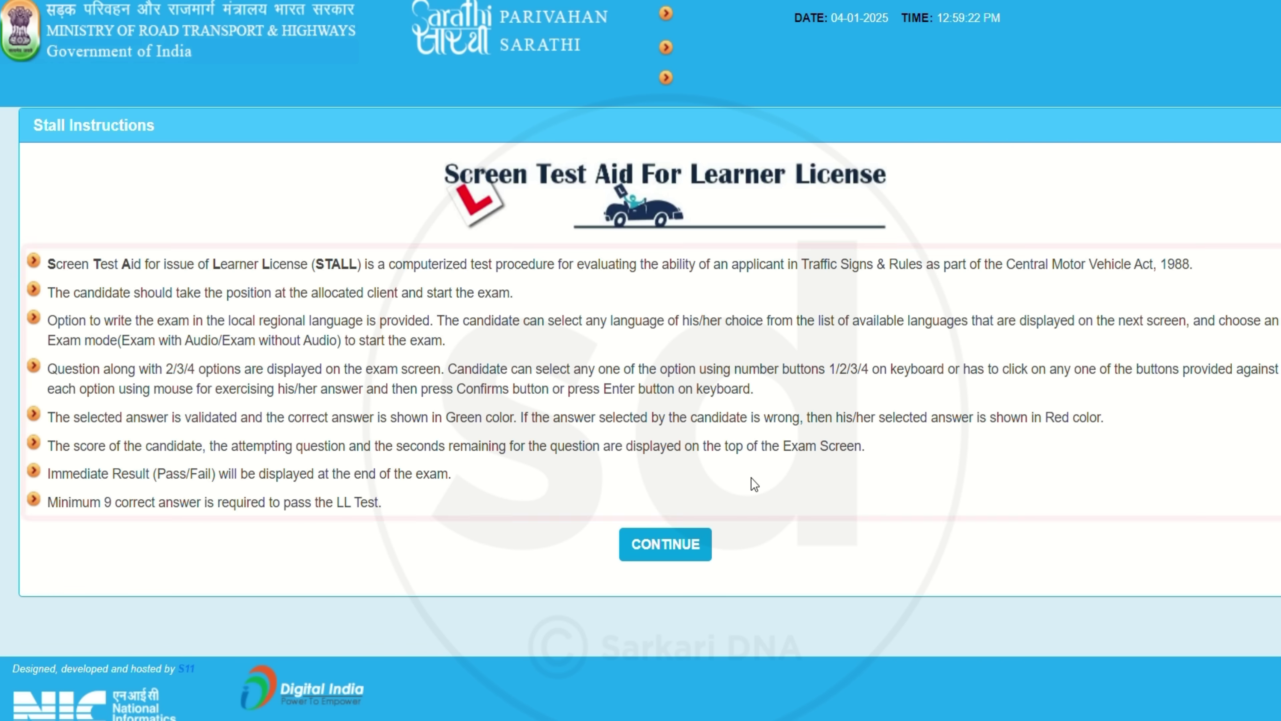
Continue past the instructions and submit the exam selection with हिंदी as the language, the PIN entered and both declarations accepted.
click(650, 548)
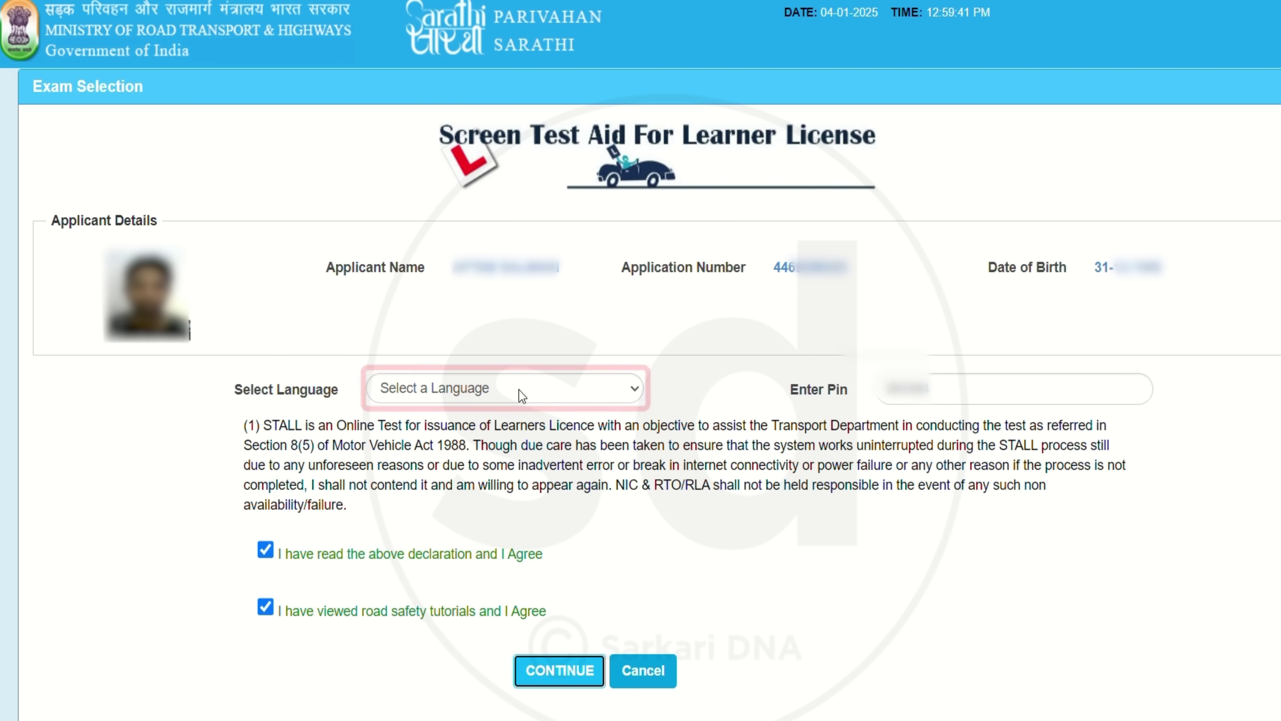
click(518, 390)
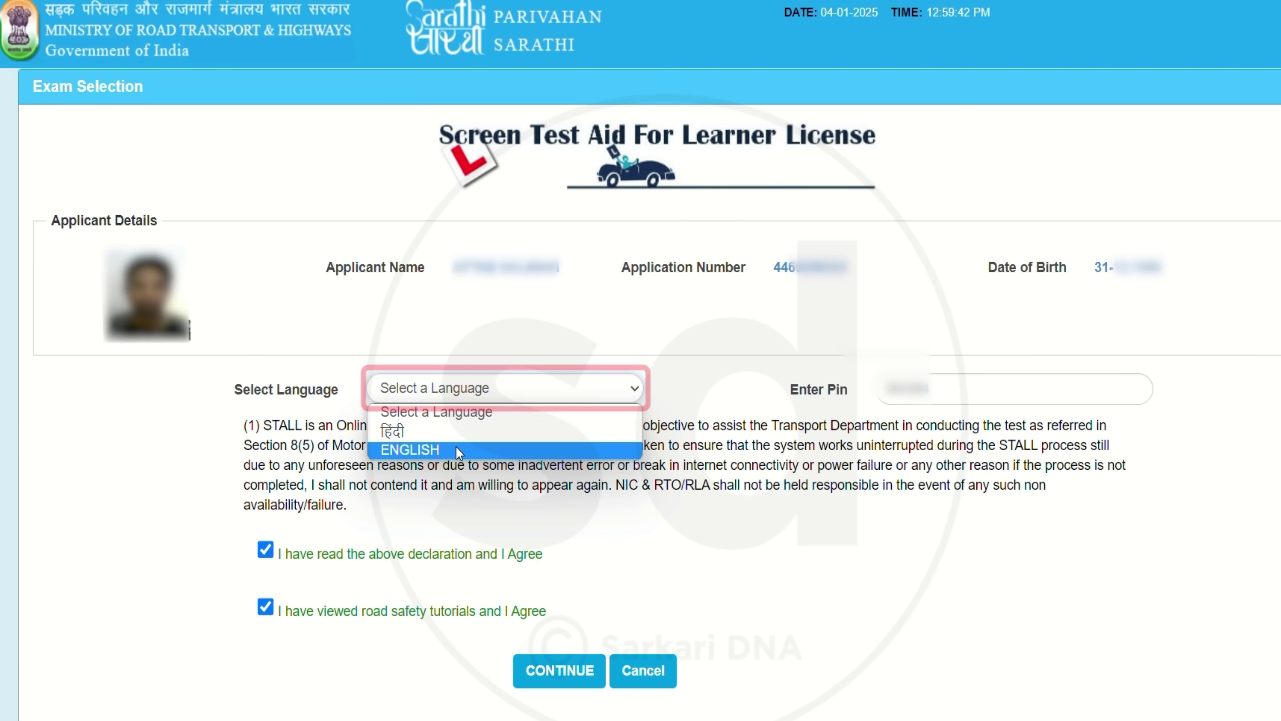
click(455, 431)
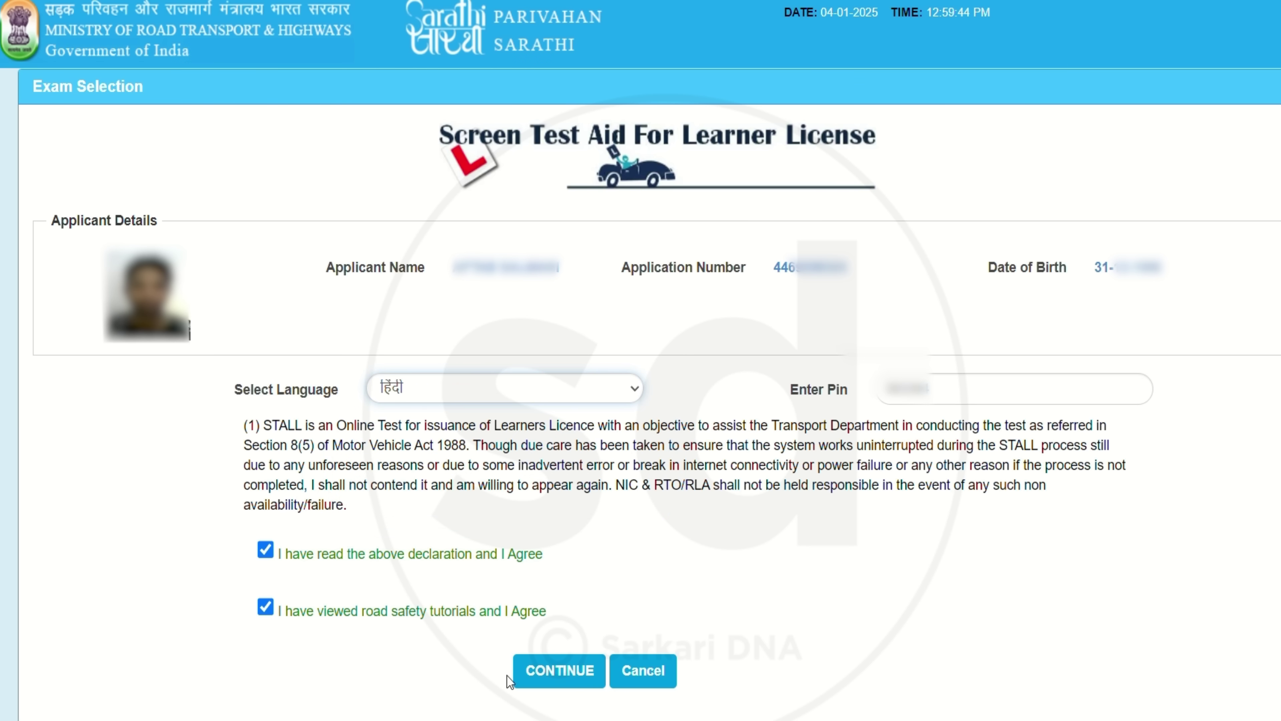
click(562, 676)
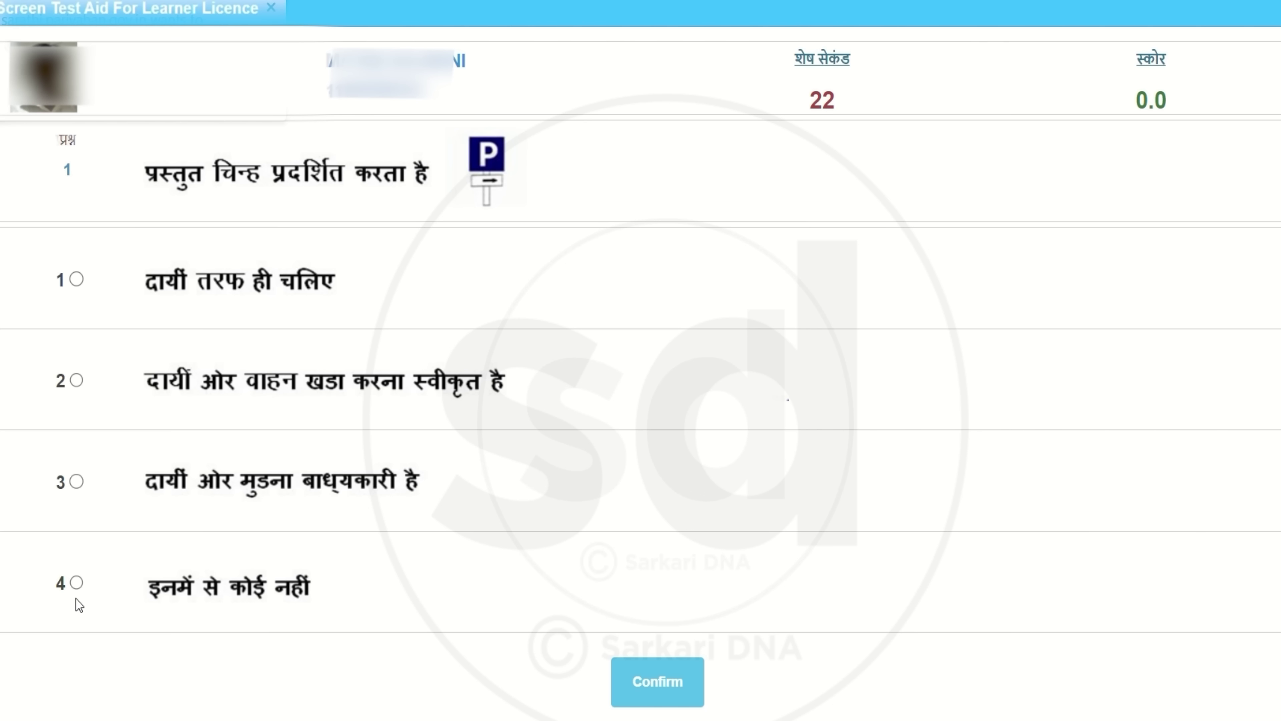
Answer question 1 on the parking sign with option 4 and question 2 on autorickshaw parking with option 2.
click(76, 583)
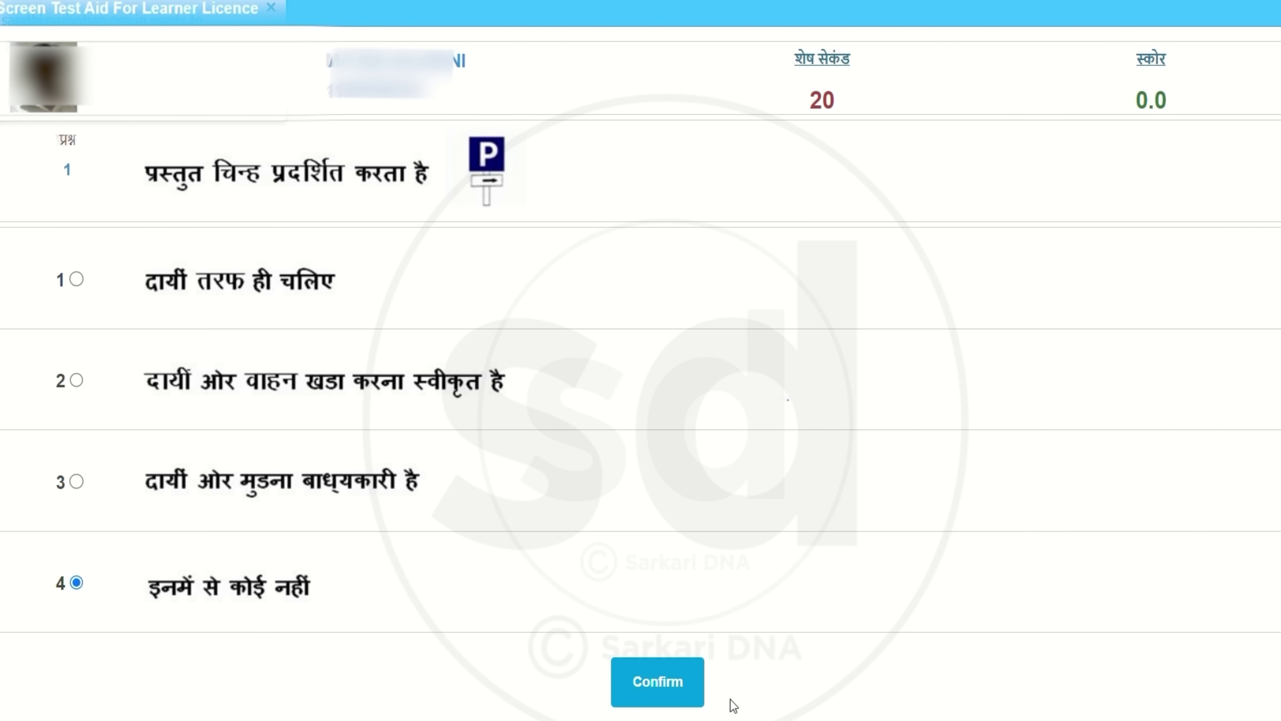
click(699, 672)
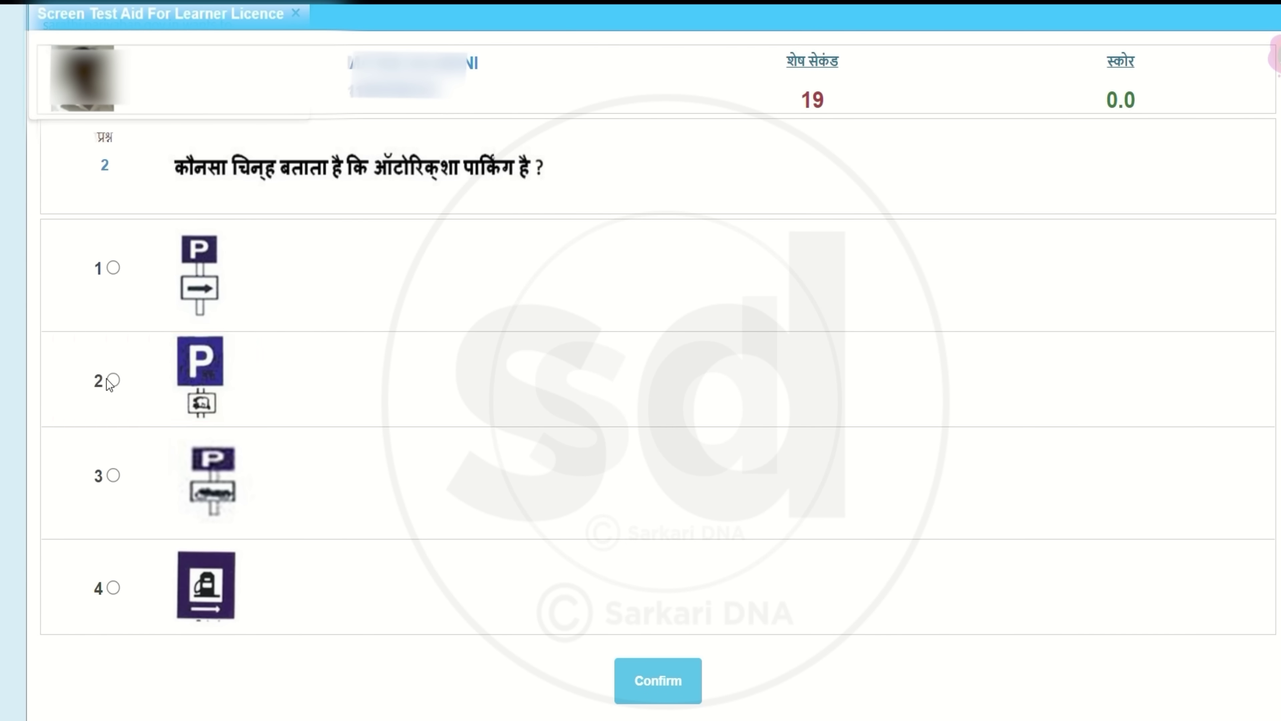
click(111, 380)
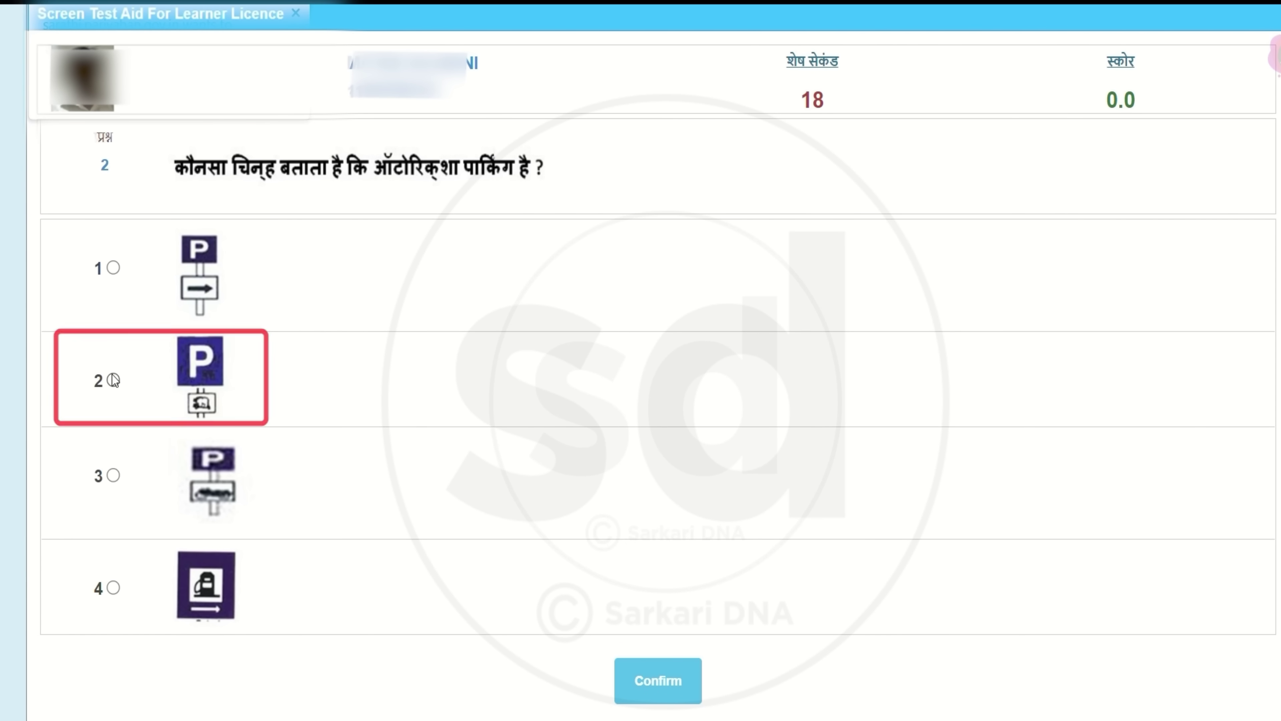
click(656, 682)
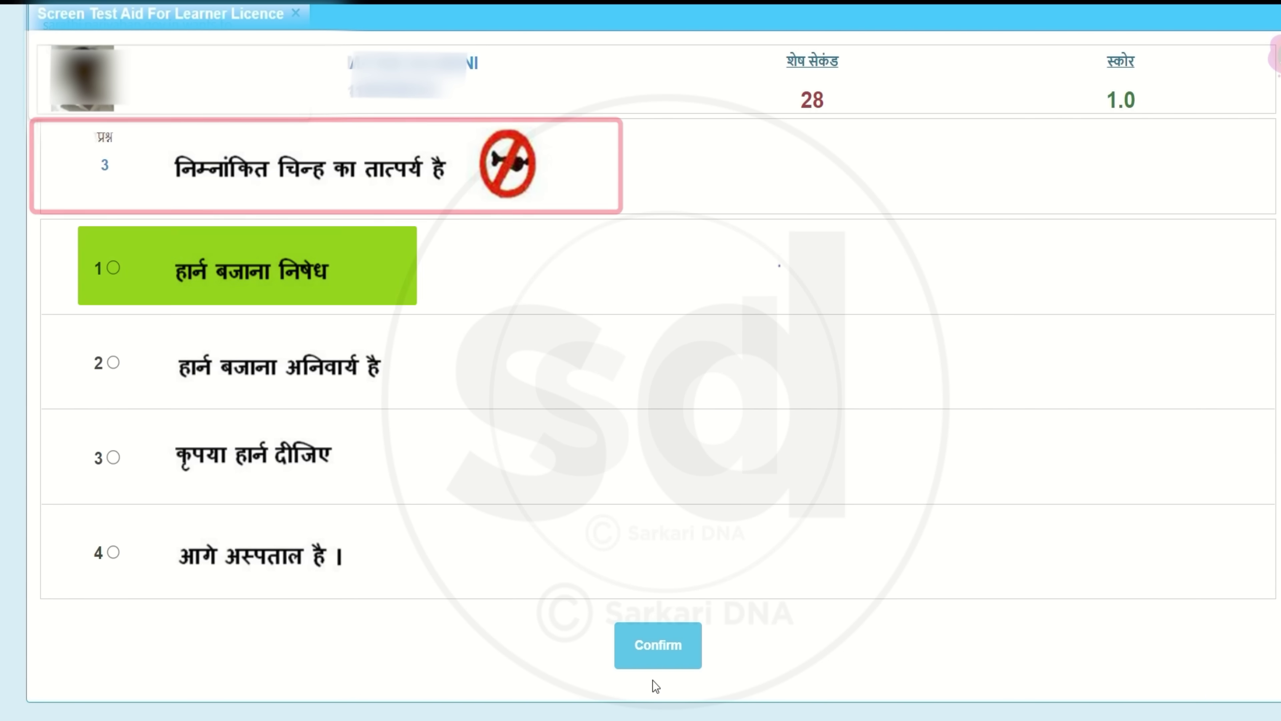
Answer question 3 on the crossed-out horn sign with option 1 and question 4 on the curved arrow sign with option 2.
click(113, 267)
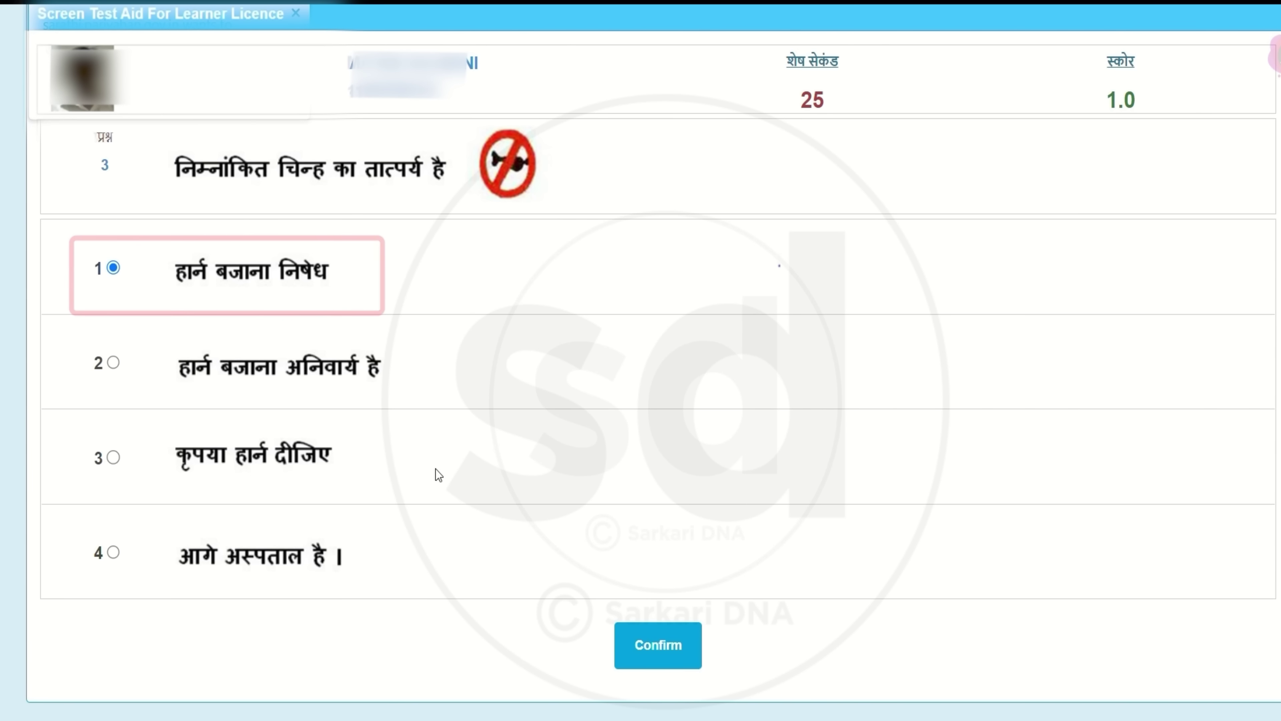
click(650, 648)
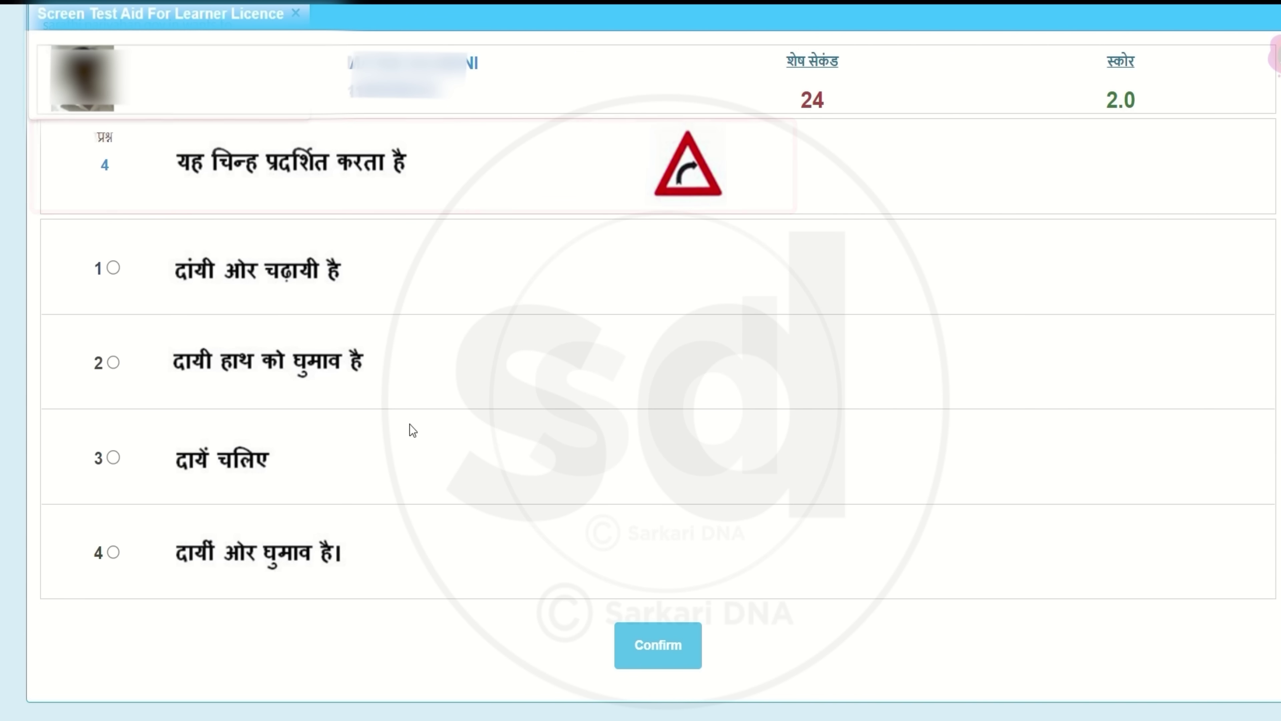
click(121, 363)
click(672, 631)
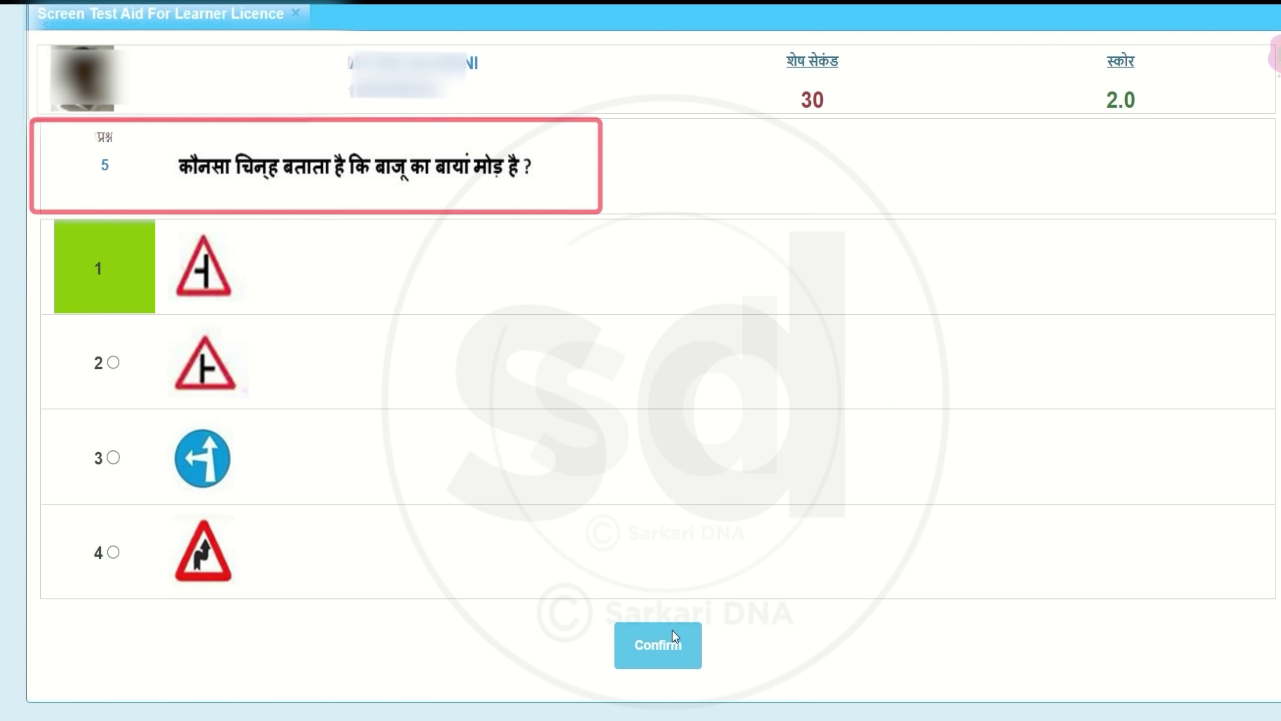
Confirm question 5, answer question 6 with option 3 (बीच में अंतराल है), and answer question 7 on the loose gravel sign with option 2.
click(674, 638)
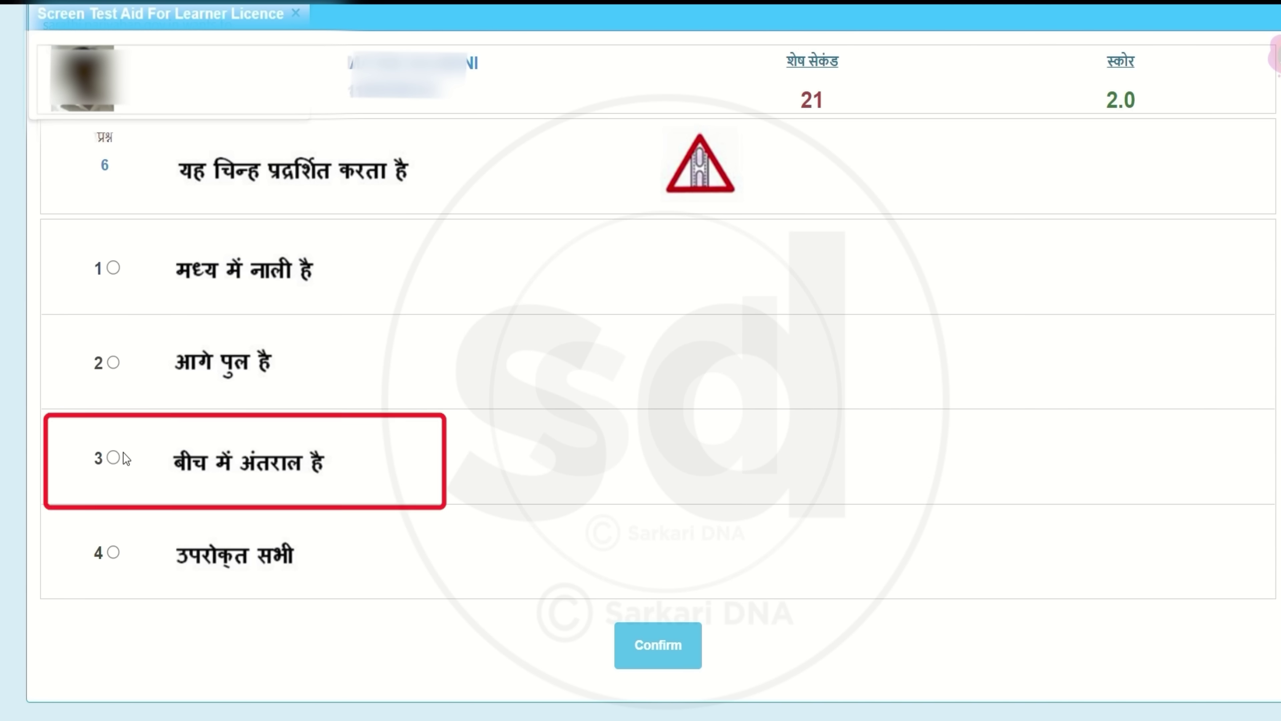
click(113, 458)
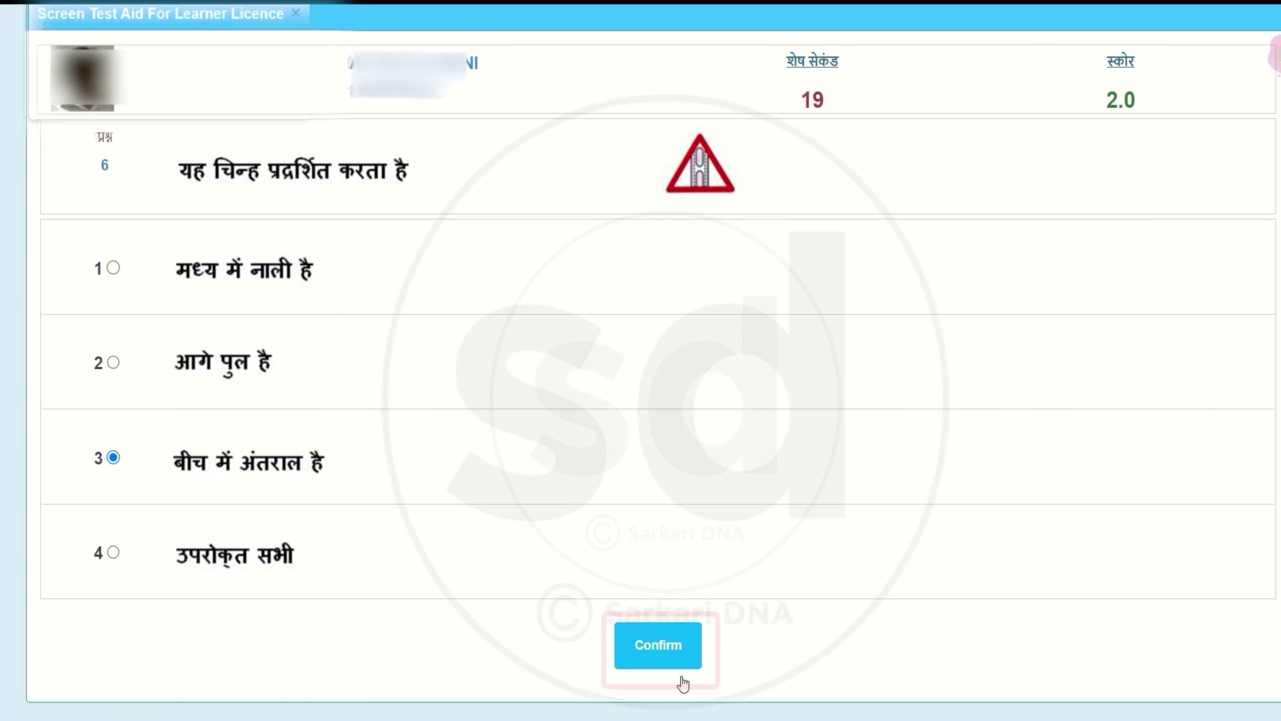
click(662, 641)
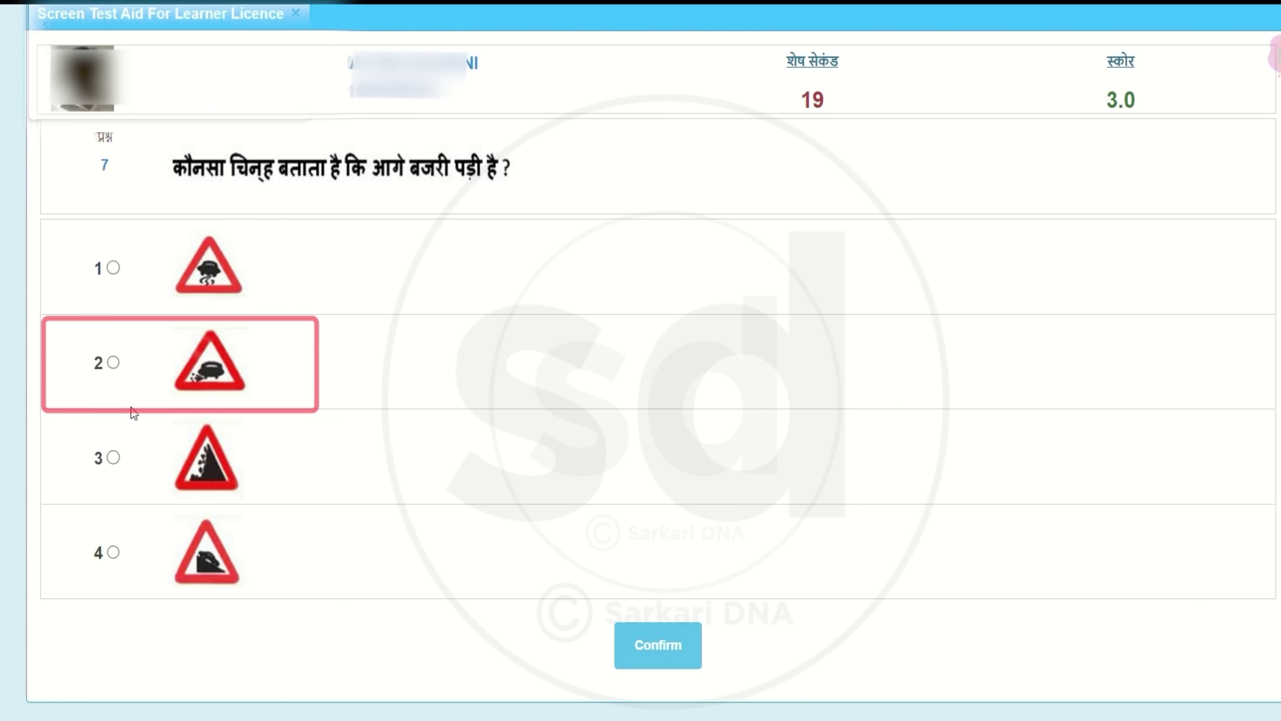
click(114, 362)
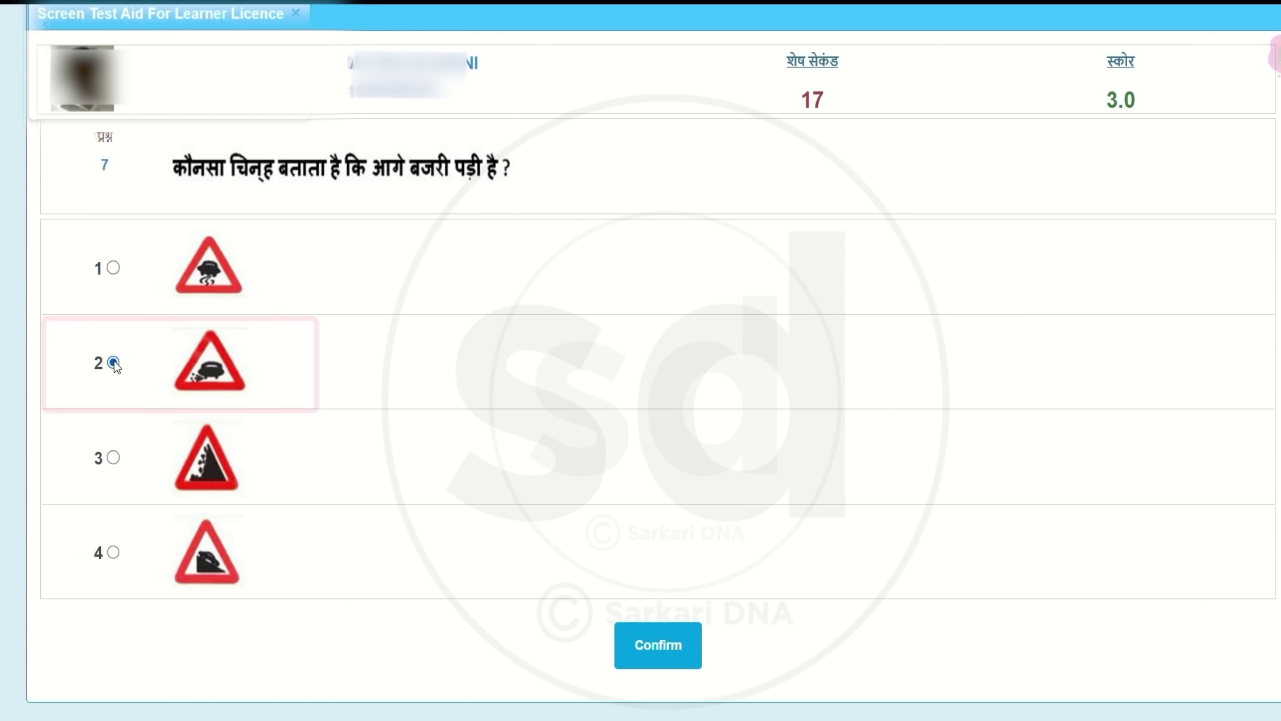
click(697, 648)
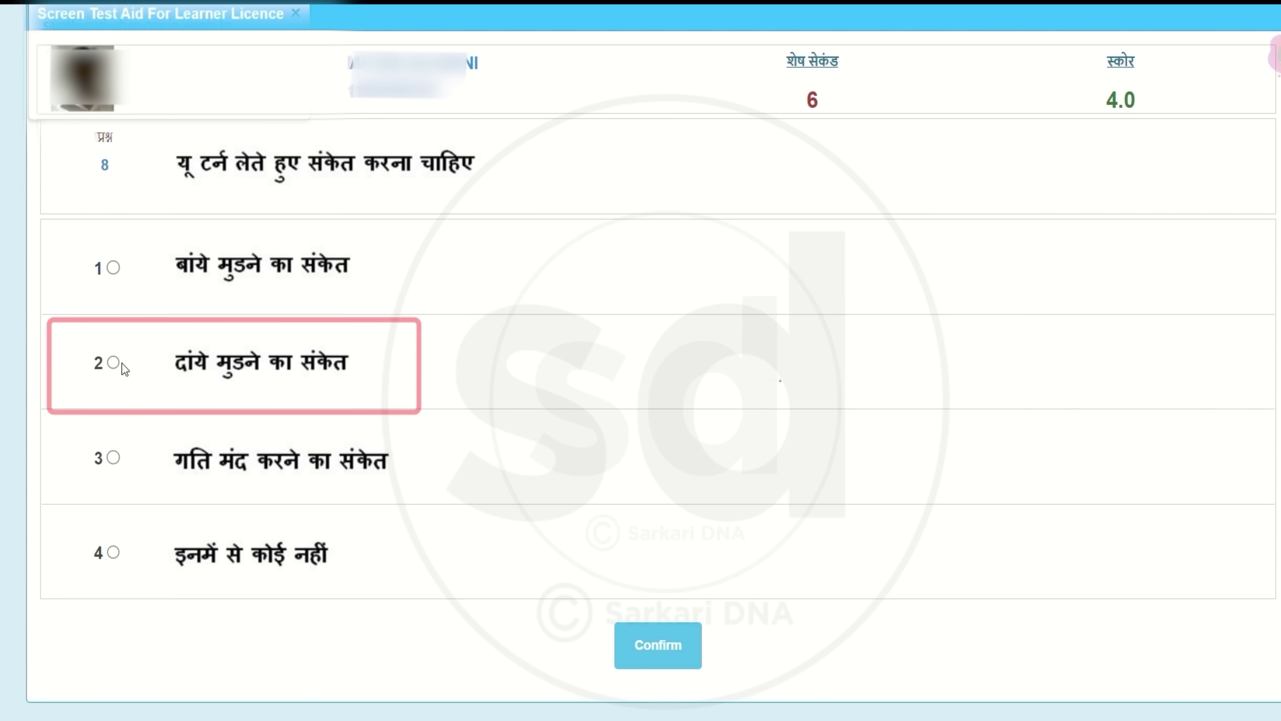
Answer question 8 on signalling a U-turn with option 2 and question 9 on the red traffic light with option 2.
click(113, 362)
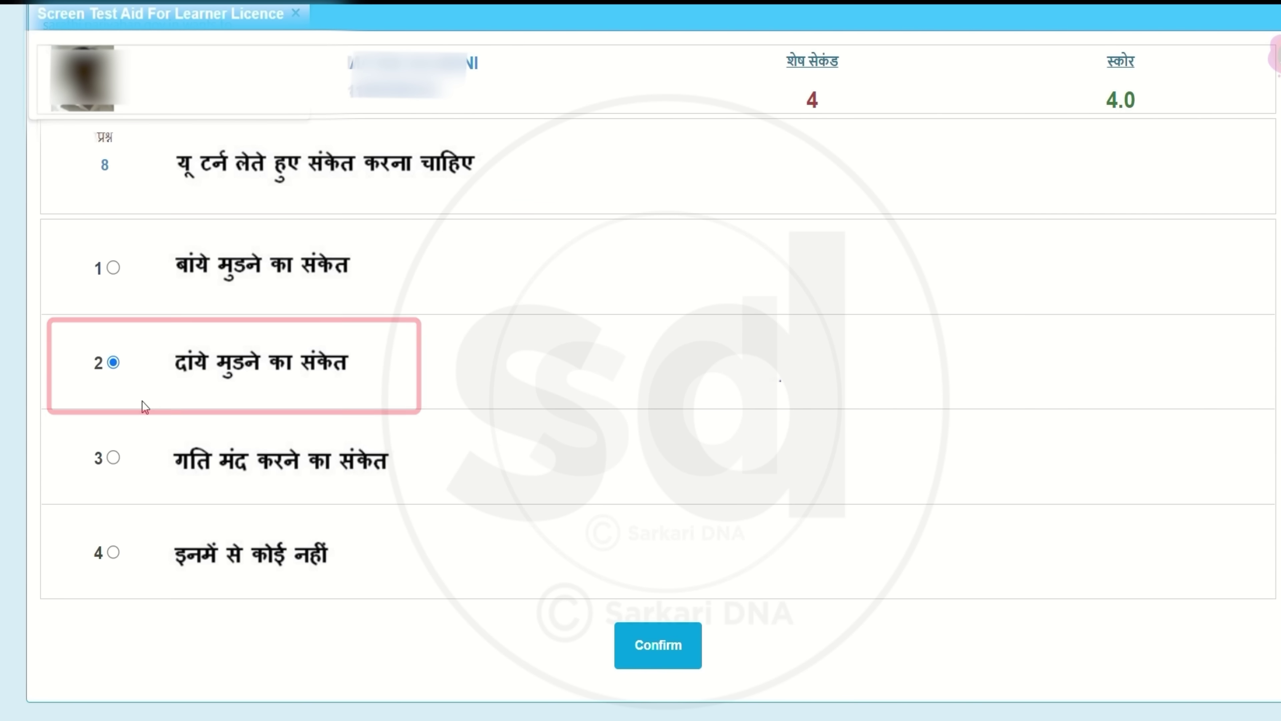
click(669, 634)
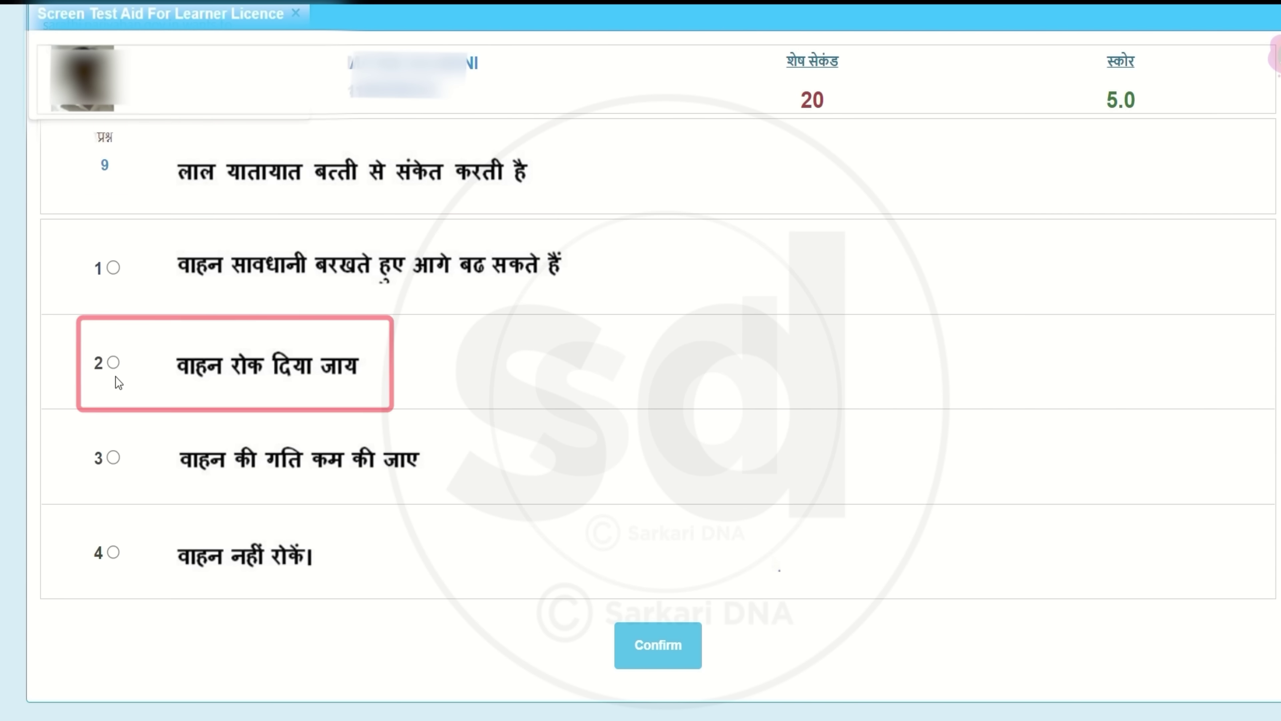
click(113, 363)
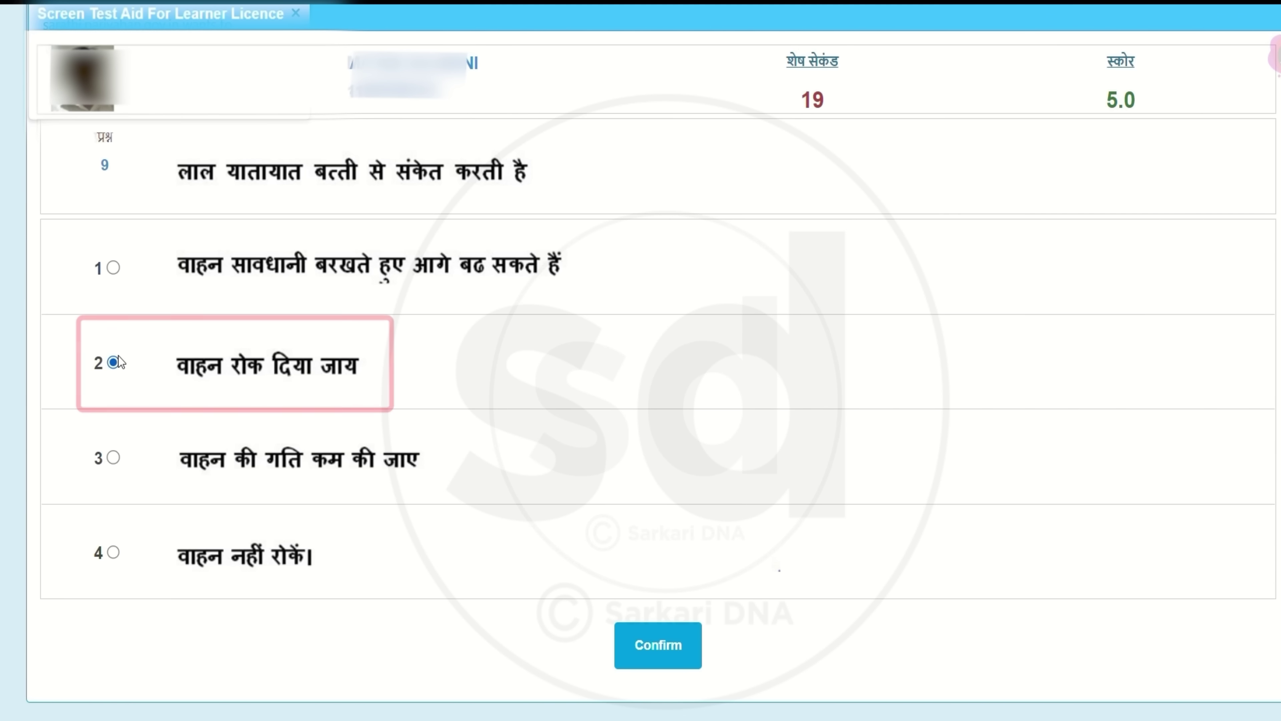
click(632, 652)
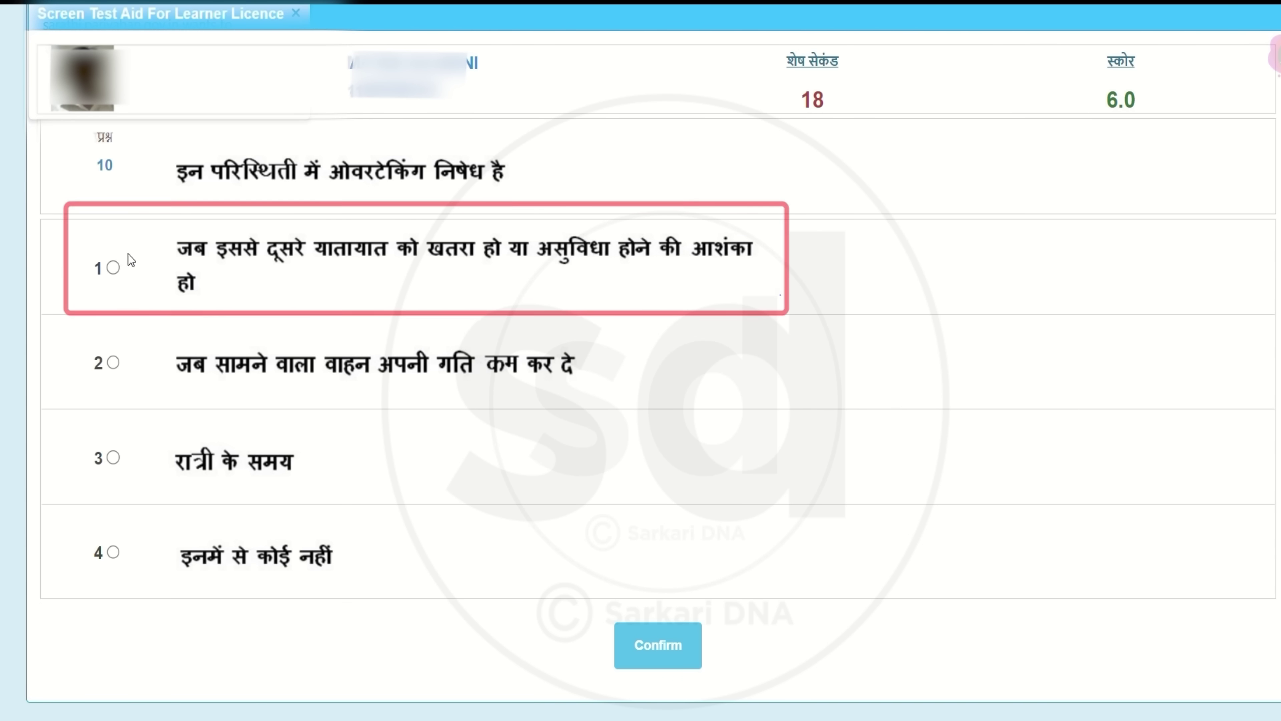
Answer questions 10, 11 and 12 with option 1, and question 13 on boarding or leaving moving vehicles with option 3.
click(673, 639)
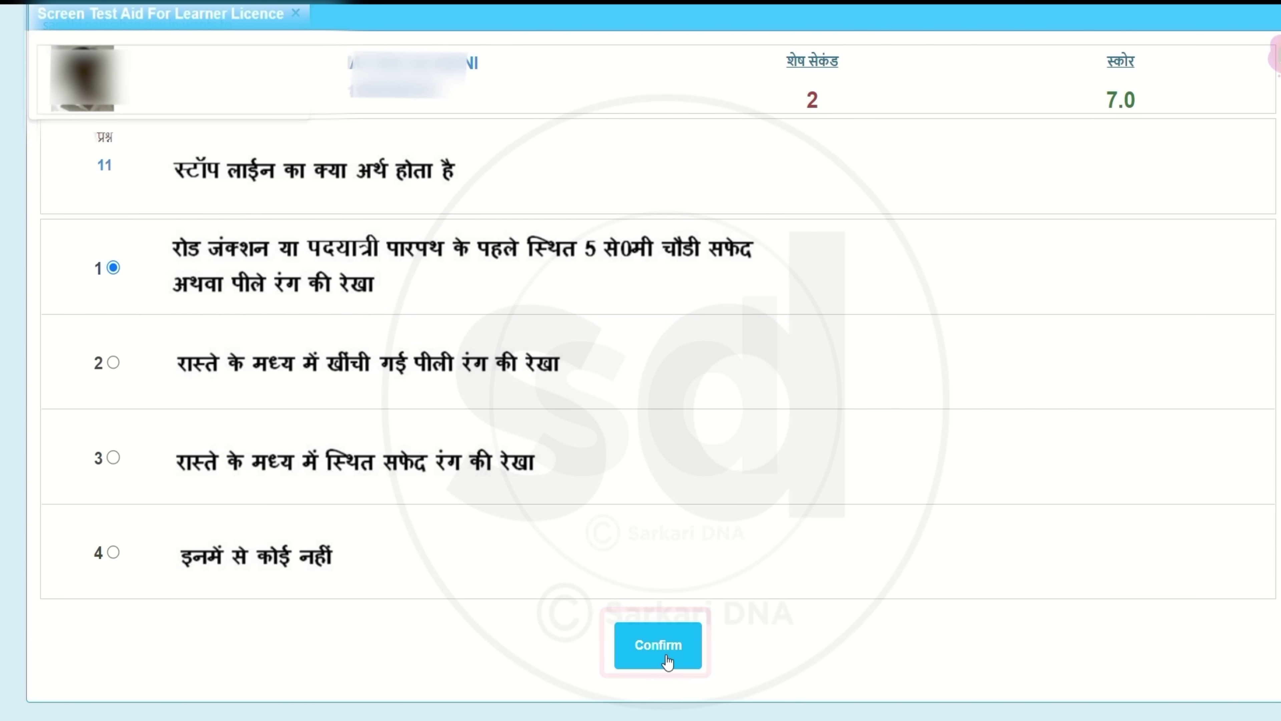
click(669, 647)
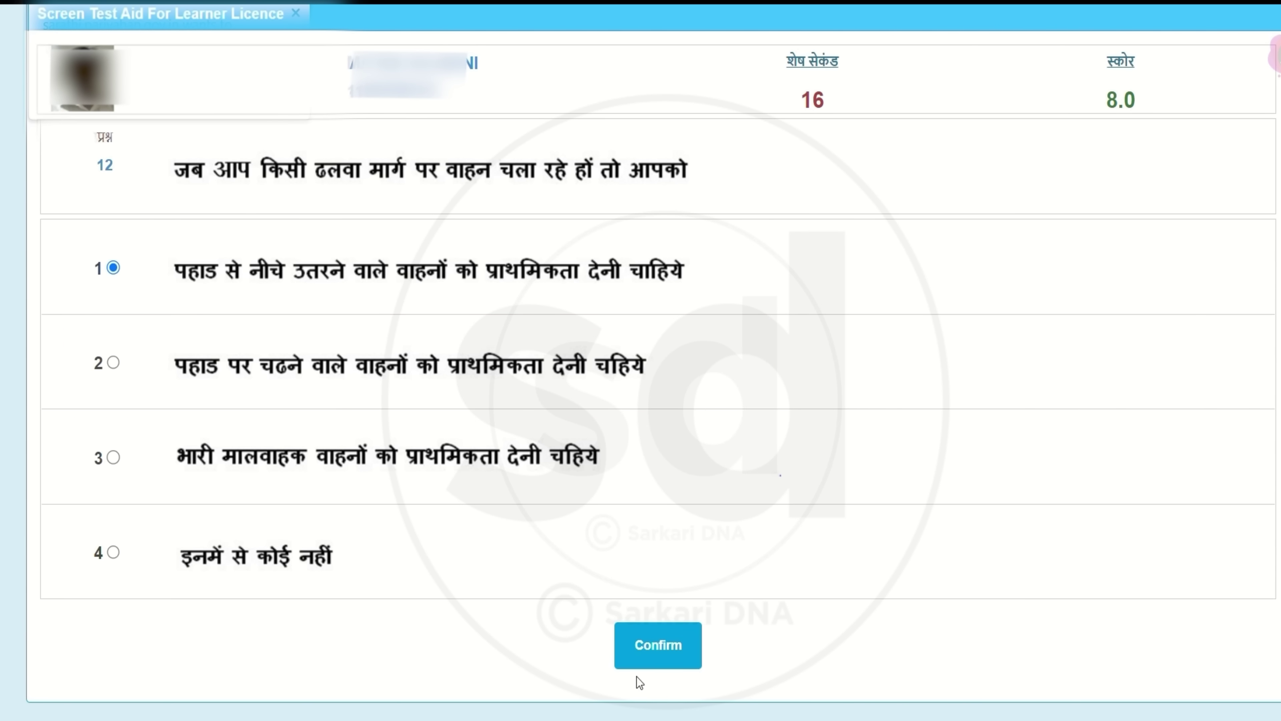
click(679, 643)
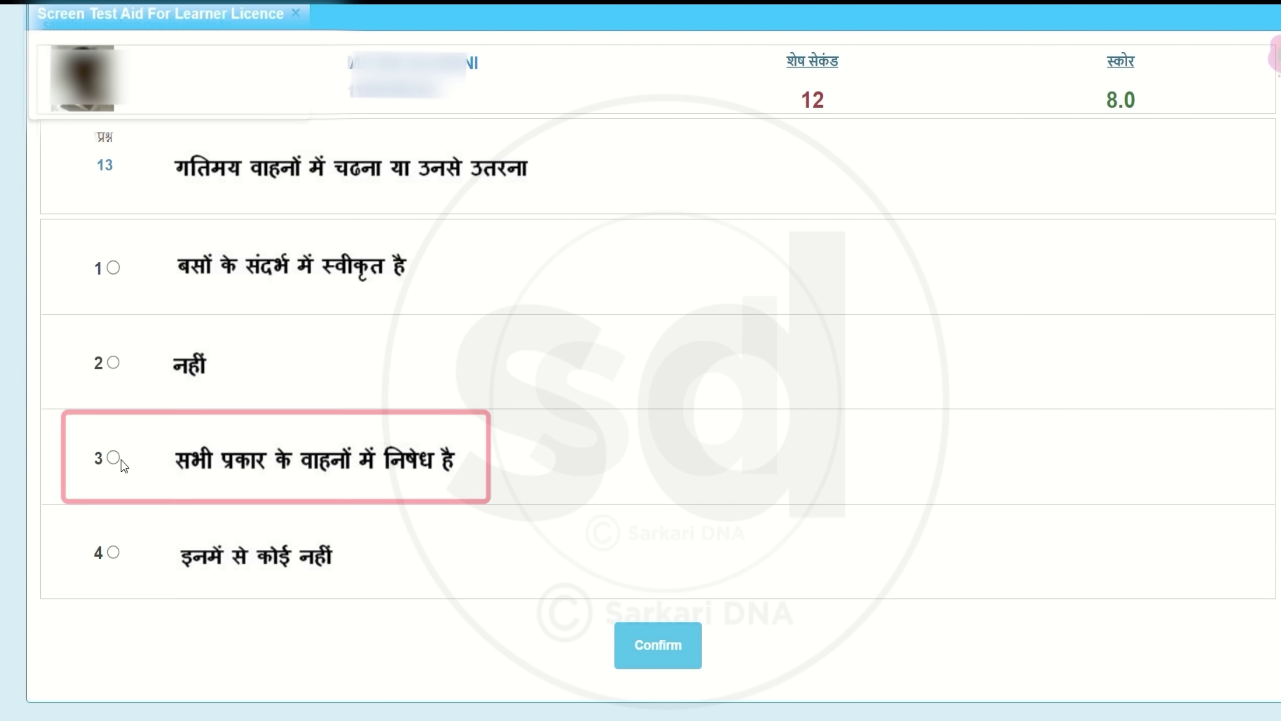
click(121, 460)
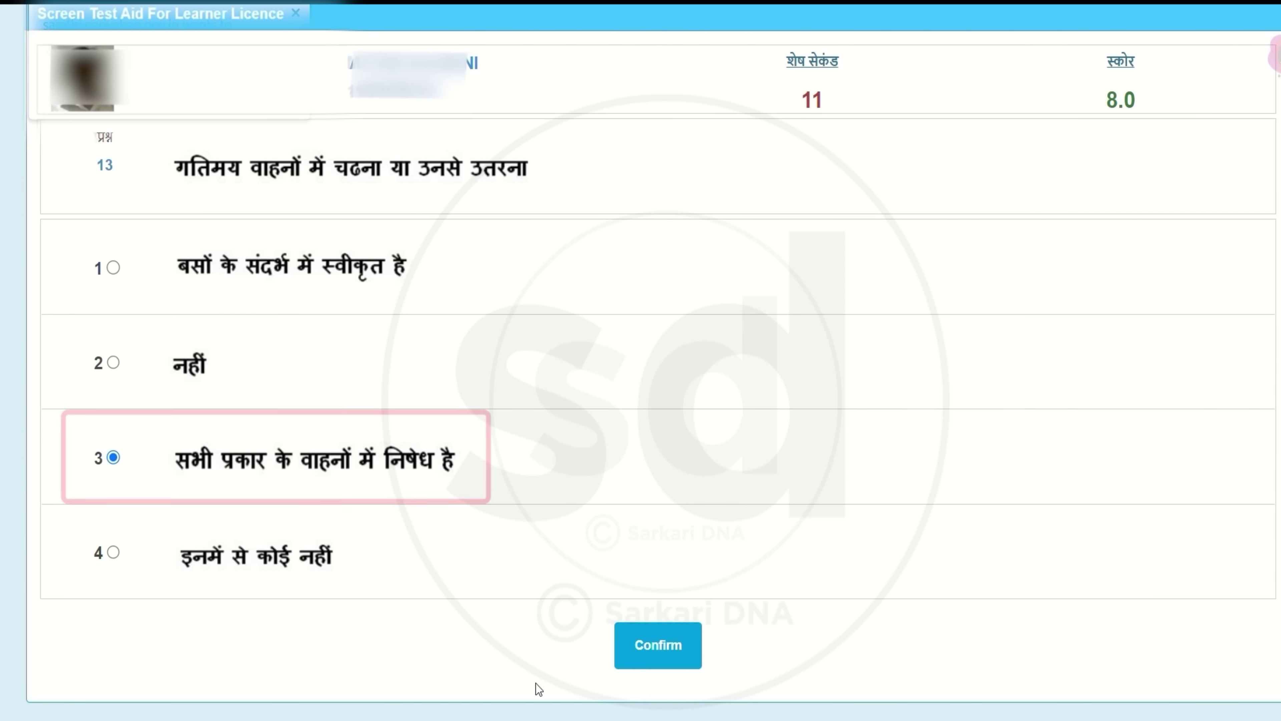
click(667, 656)
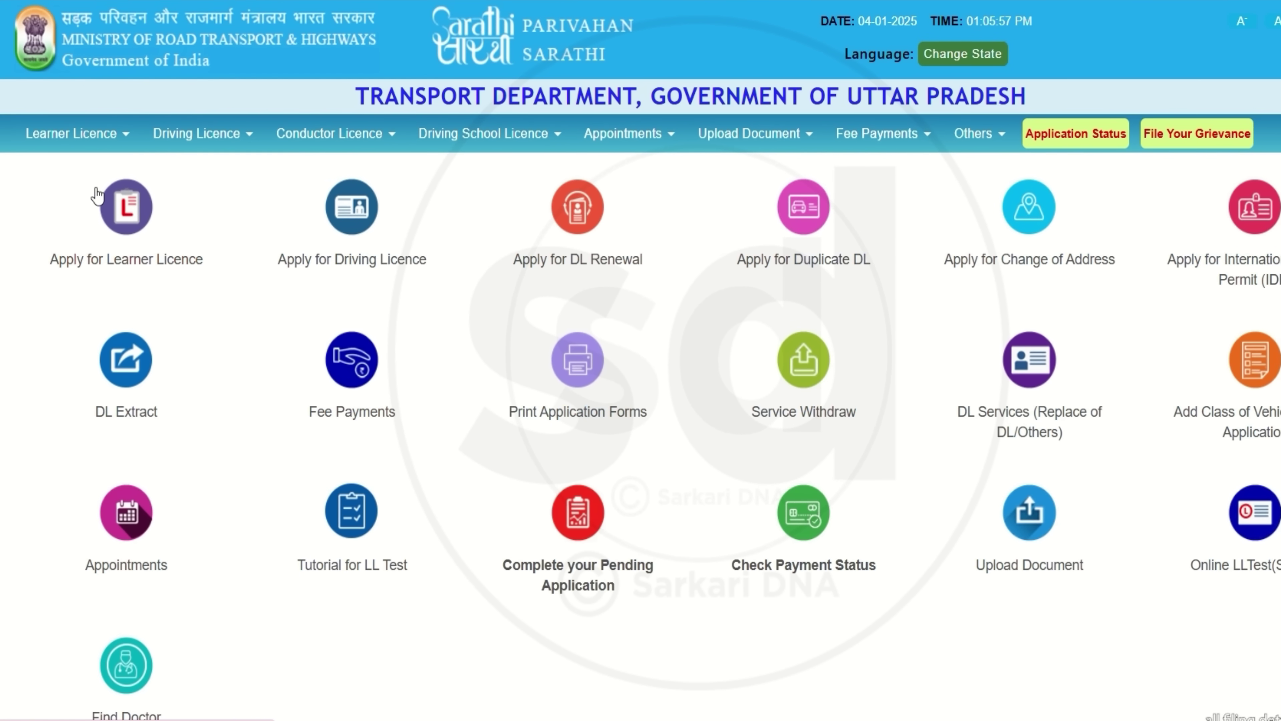
Open Print Learner Licence (Form3) for Uttar Pradesh and proceed past the printing instructions.
click(91, 144)
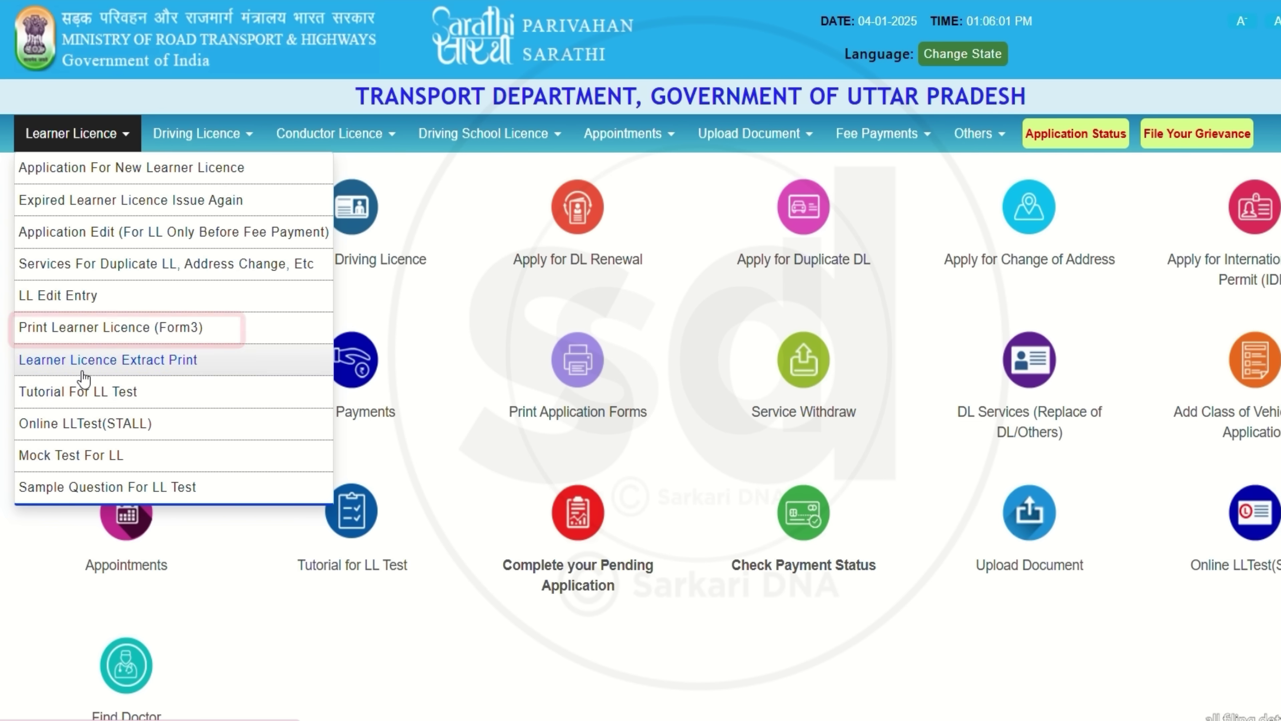
click(98, 333)
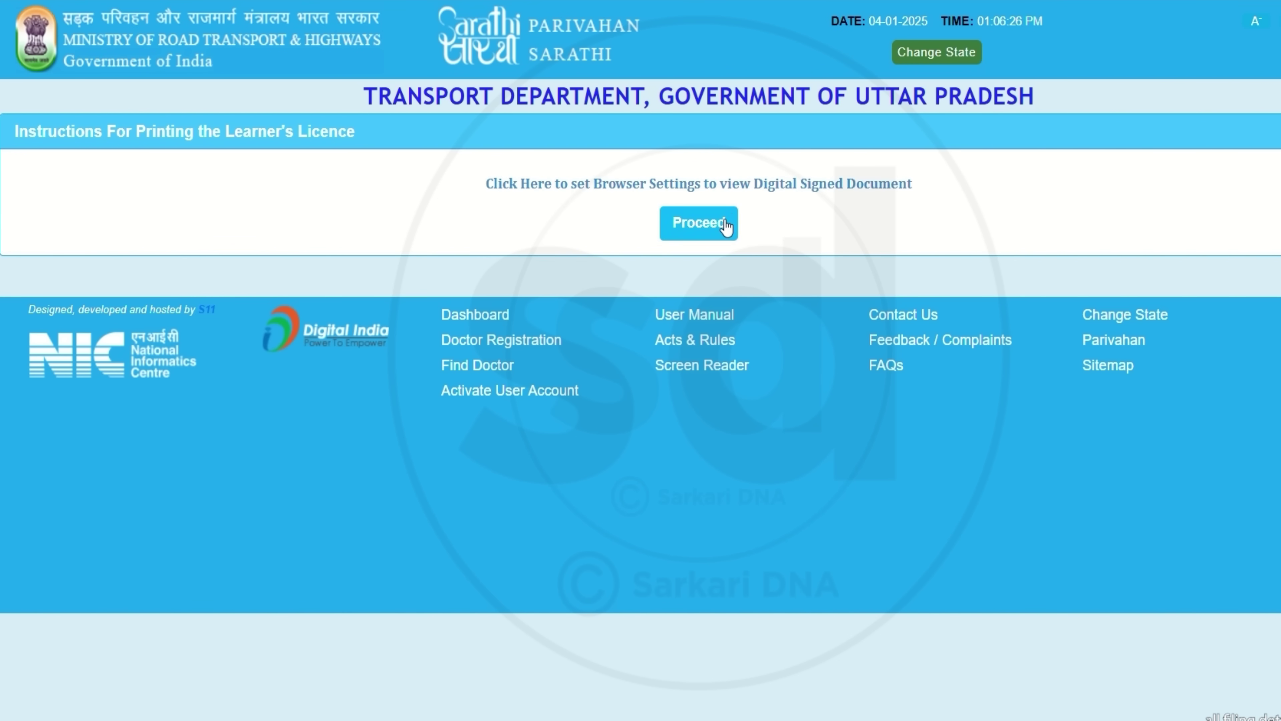
click(723, 223)
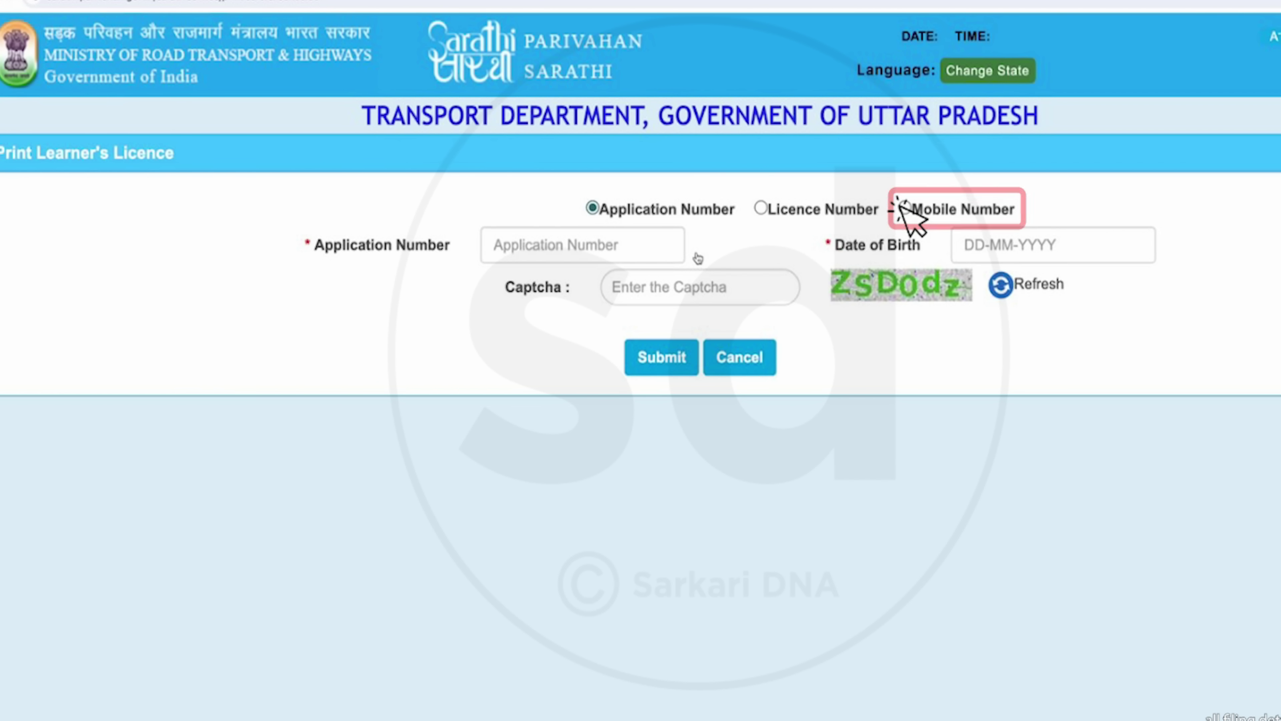
Look up the learner's licence by Mobile Number, filling in the mobile number and the date of birth.
click(903, 211)
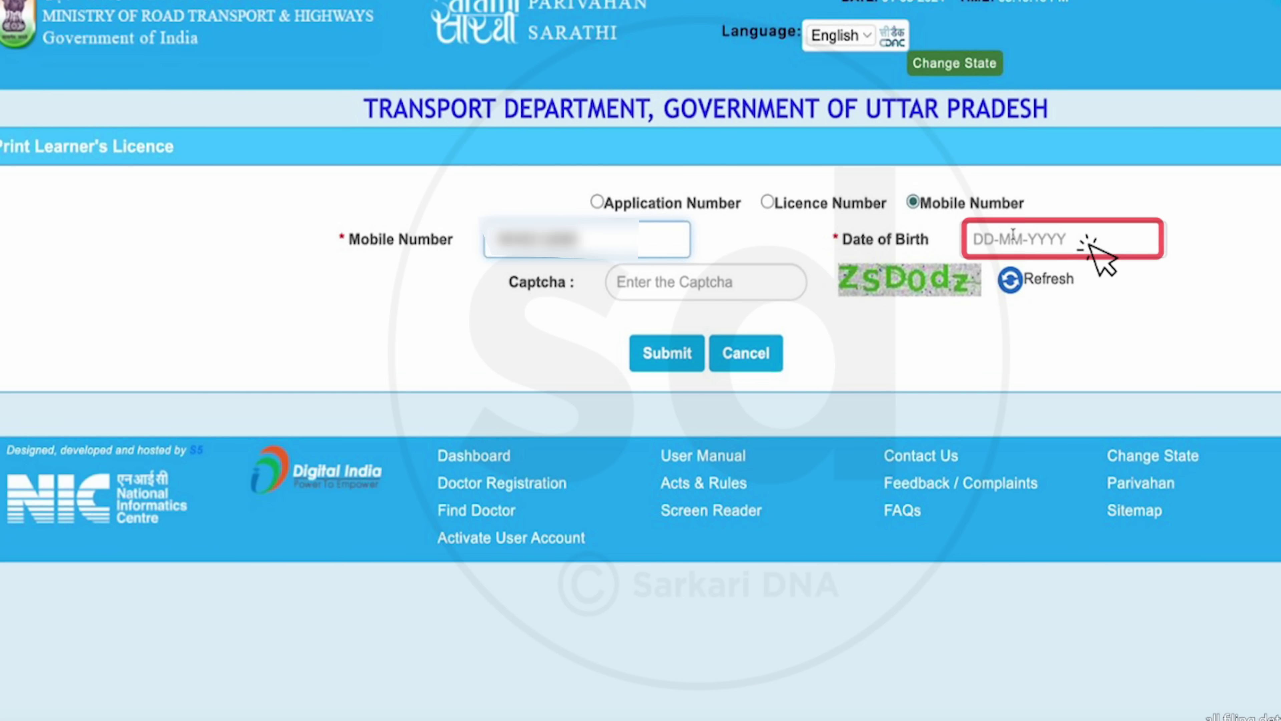
click(1013, 238)
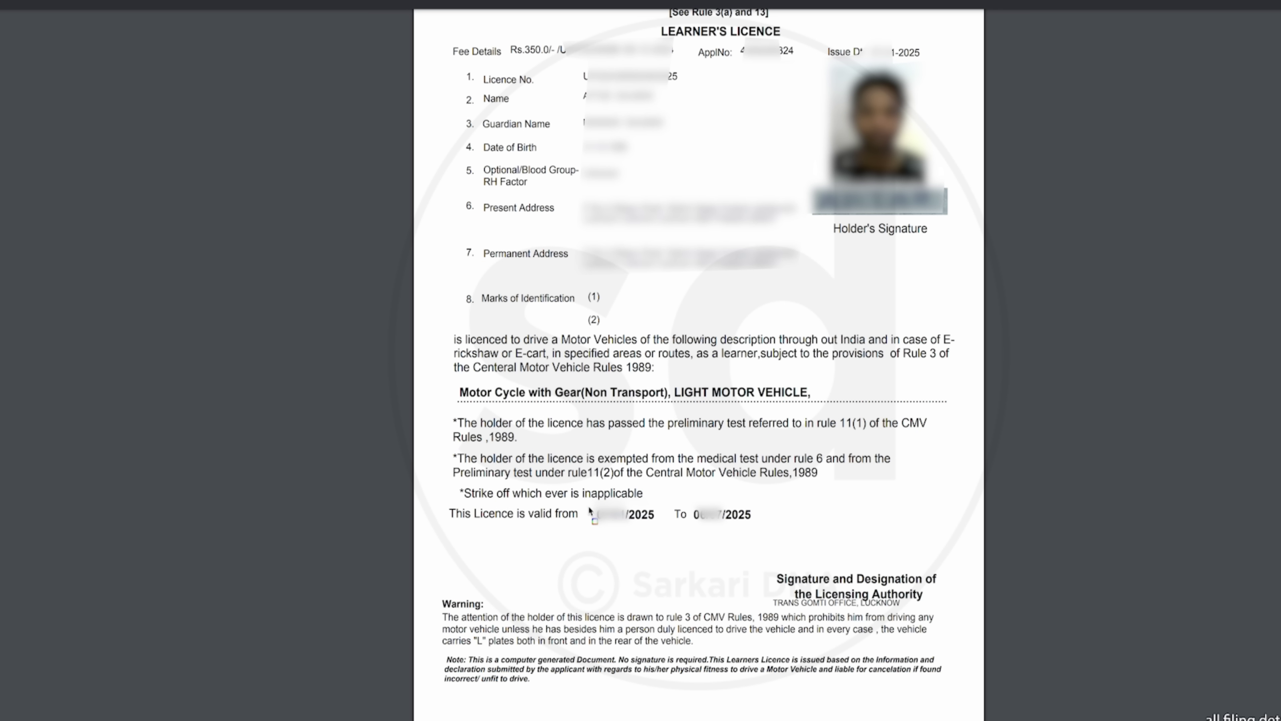
Mark the valid-from date and the valid-to date on the learner's licence with separate rectangles.
drag(589, 506, 667, 525)
mouse_move(686, 501)
mouse_down()
mouse_move(748, 533)
mouse_move(782, 523)
mouse_up()
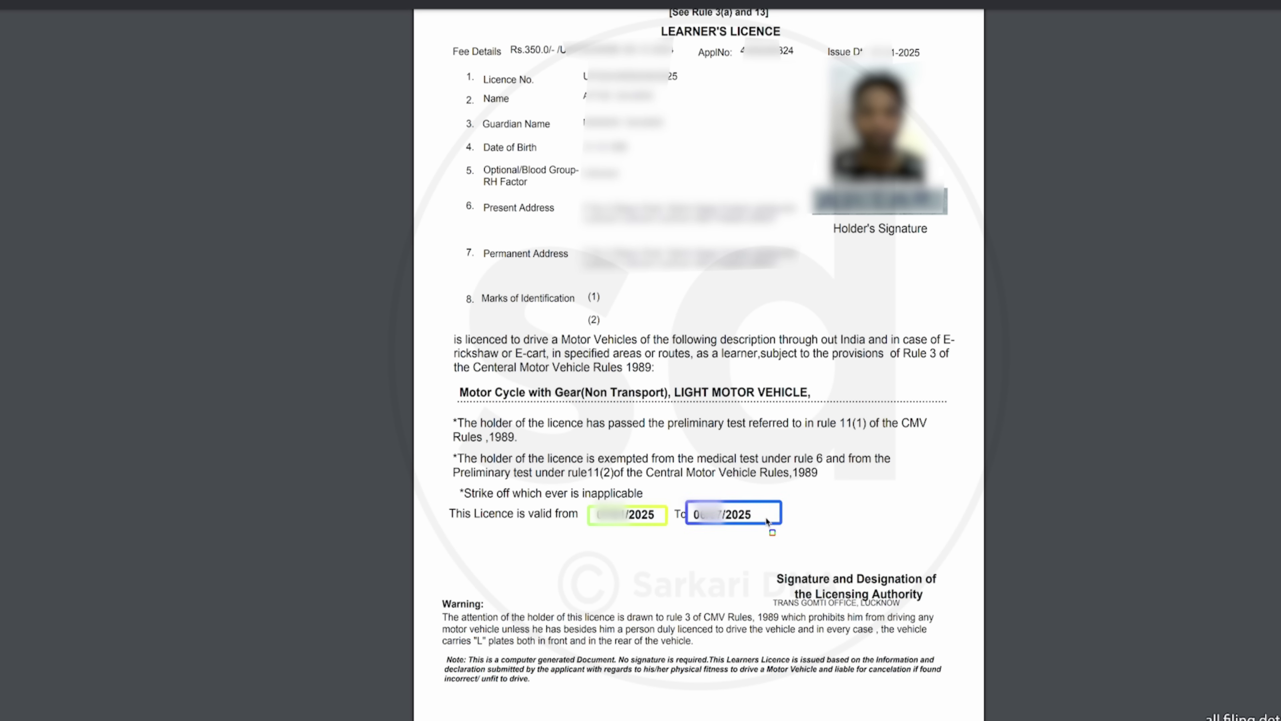